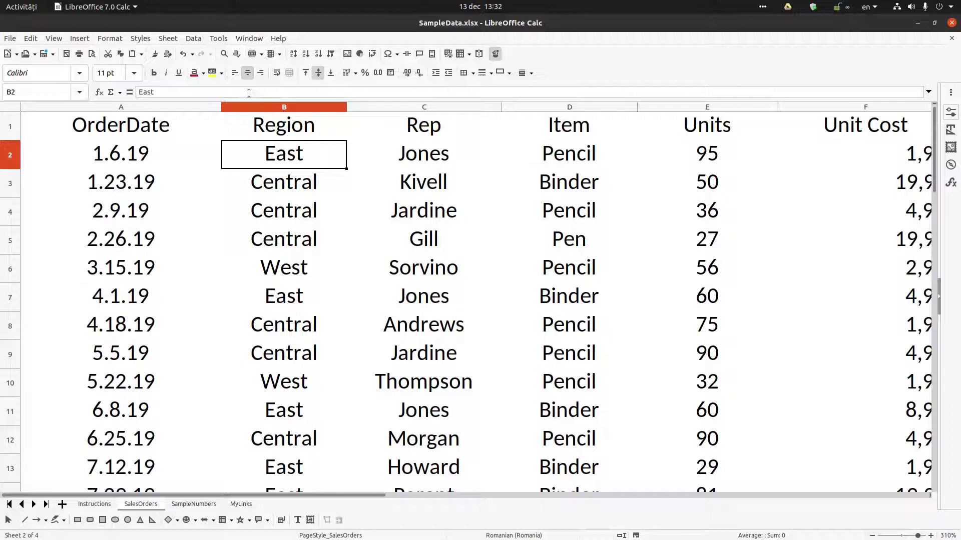
Step: Undo the last change and look over the Parent, Rep, Item and Pencil cells
key(ctrl+z)
key(ctrl+z)
scroll(366, 209, down, 3)
scroll(340, 218, down, 3)
scroll(340, 218, down, 3)
scroll(340, 218, down, 3)
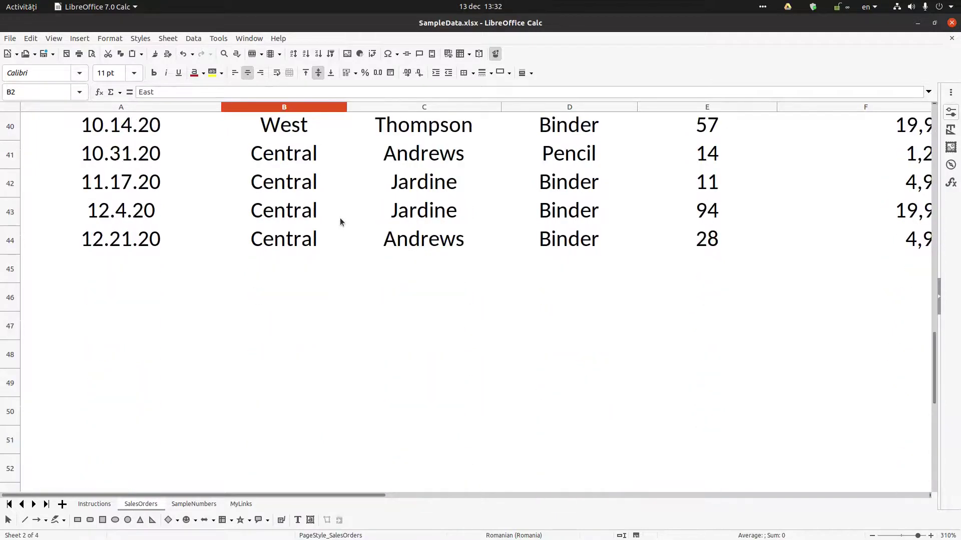
scroll(340, 218, up, 3)
scroll(340, 218, up, 3)
scroll(340, 217, up, 4)
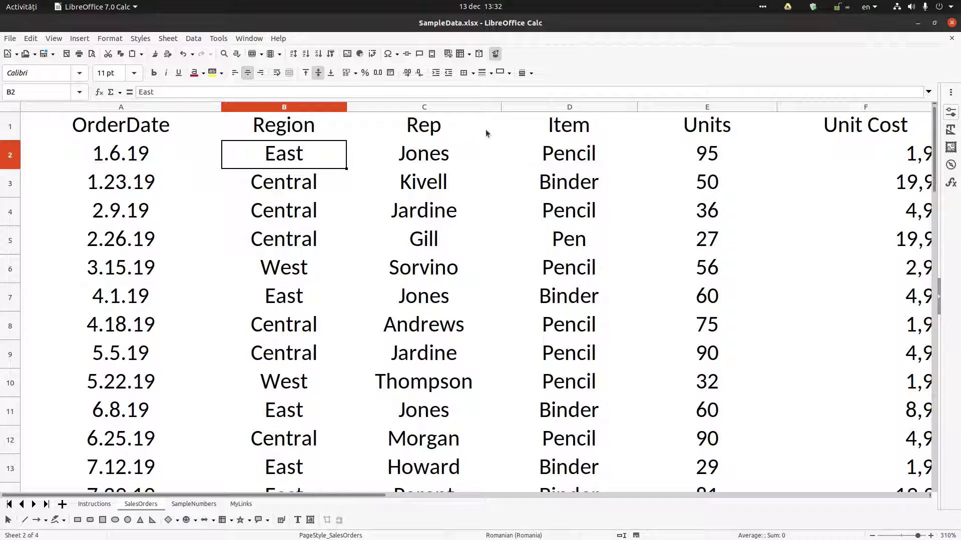
scroll(444, 288, down, 6)
click(446, 243)
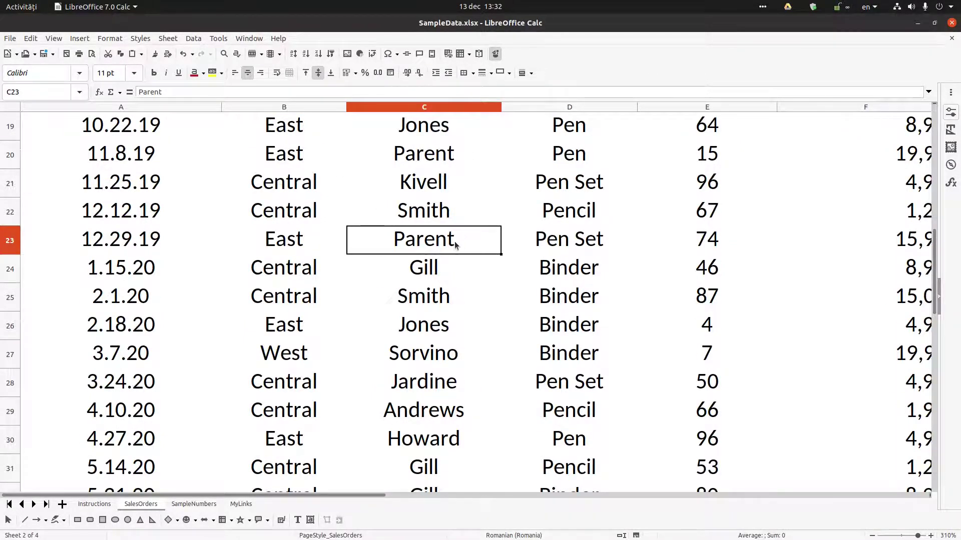
scroll(454, 236, up, 3)
scroll(450, 233, up, 3)
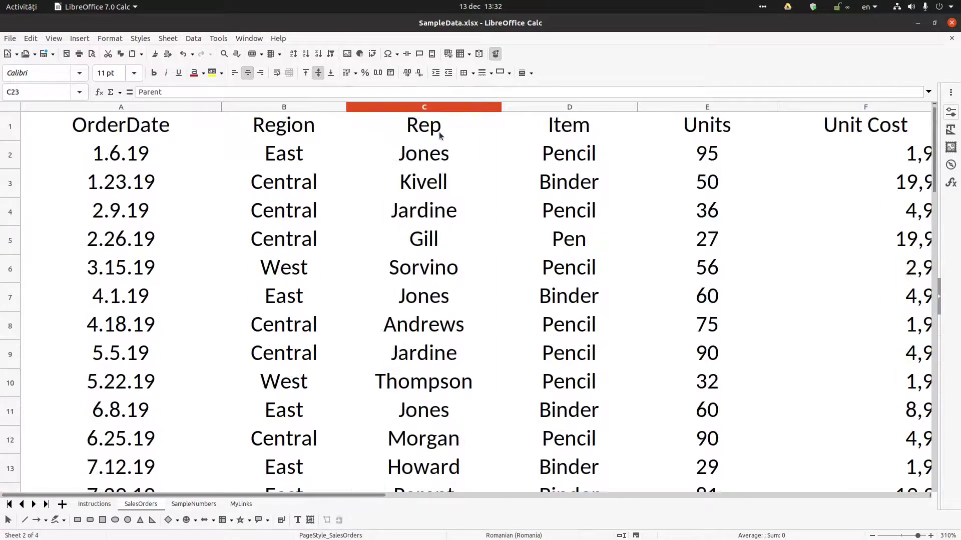
click(440, 132)
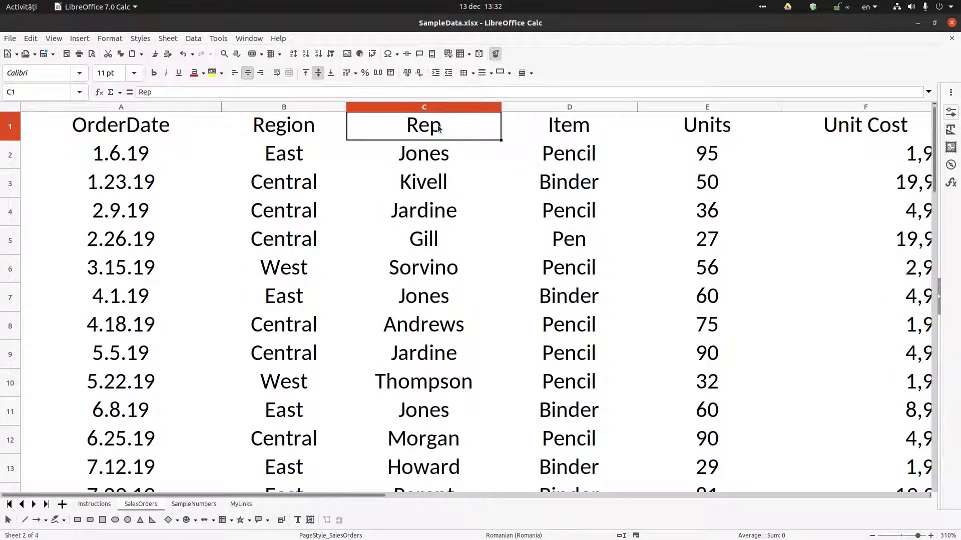
double_click(549, 131)
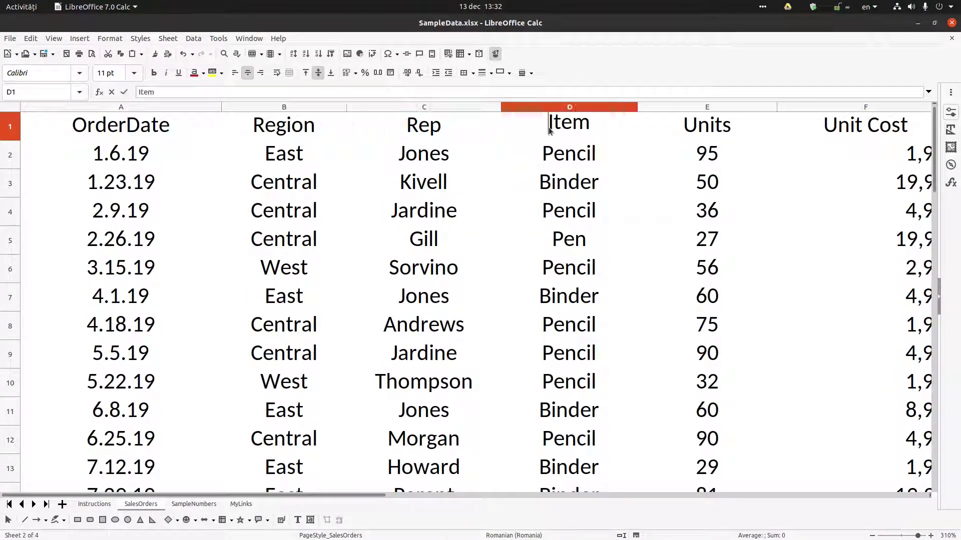
click(579, 161)
scroll(583, 226, down, 2)
scroll(582, 225, up, 2)
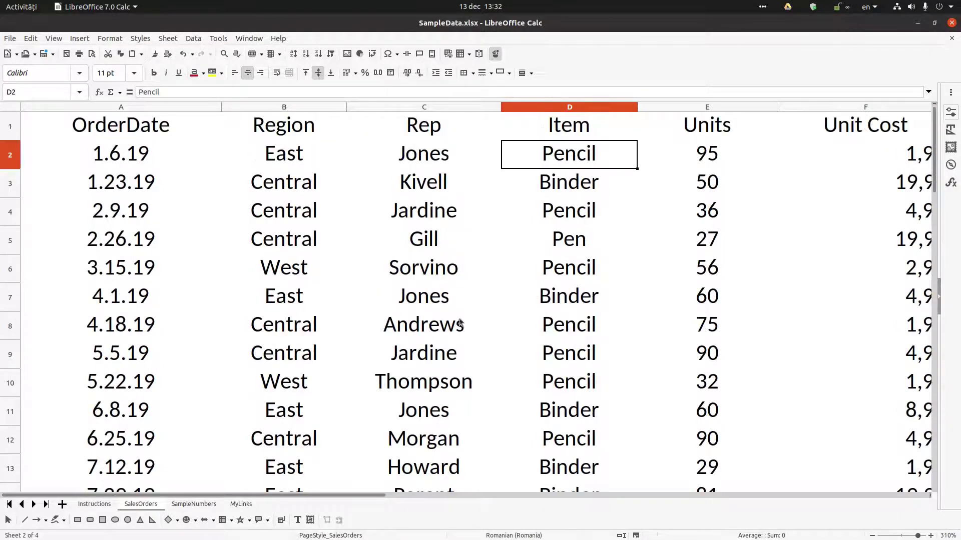
drag(343, 495, 578, 492)
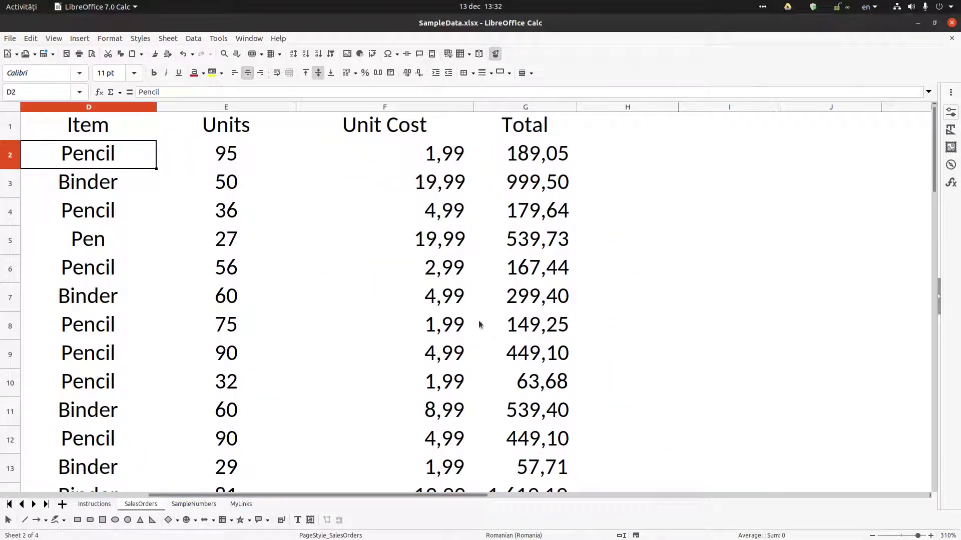
Step: Inspect the 2,99 unit cost in F6 and the West and date entries in row 6
click(447, 276)
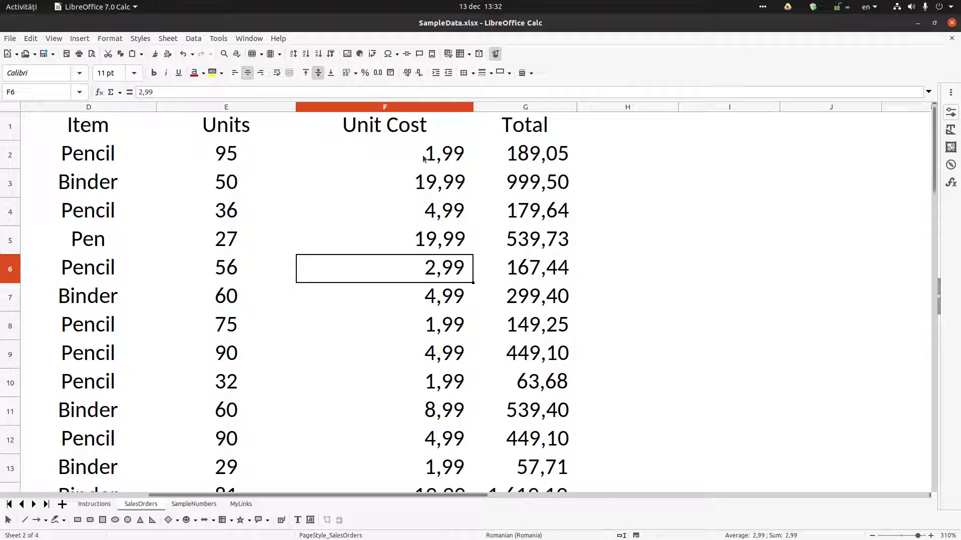
drag(383, 496, 246, 497)
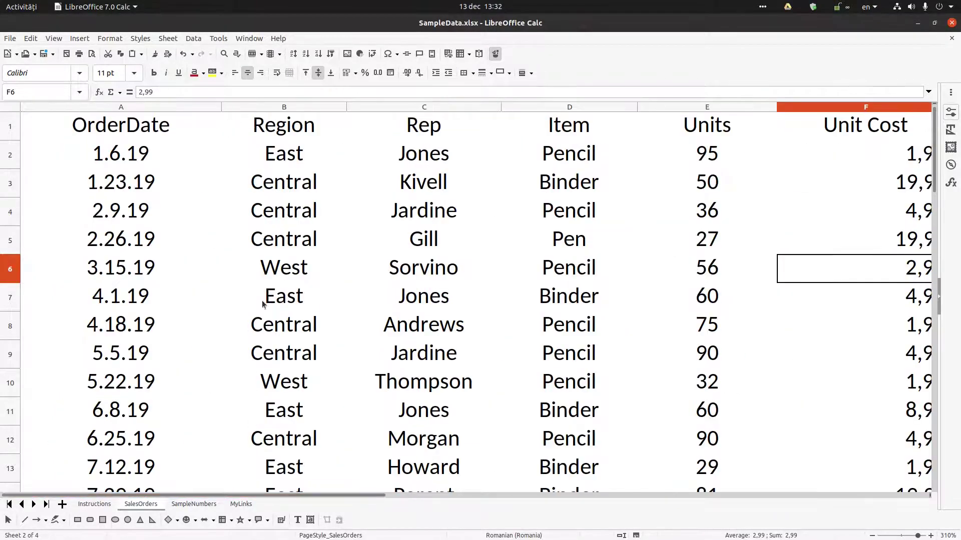
double_click(284, 267)
click(178, 272)
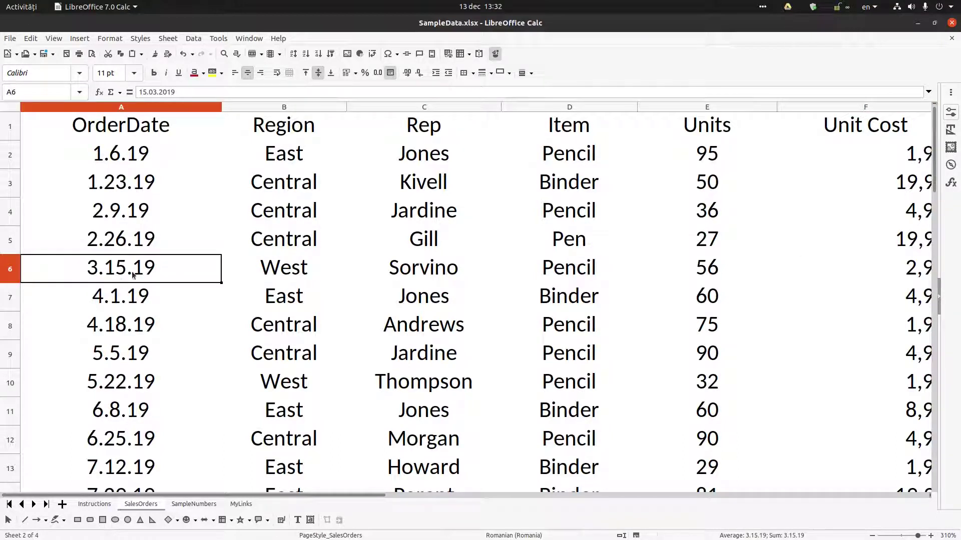
double_click(284, 267)
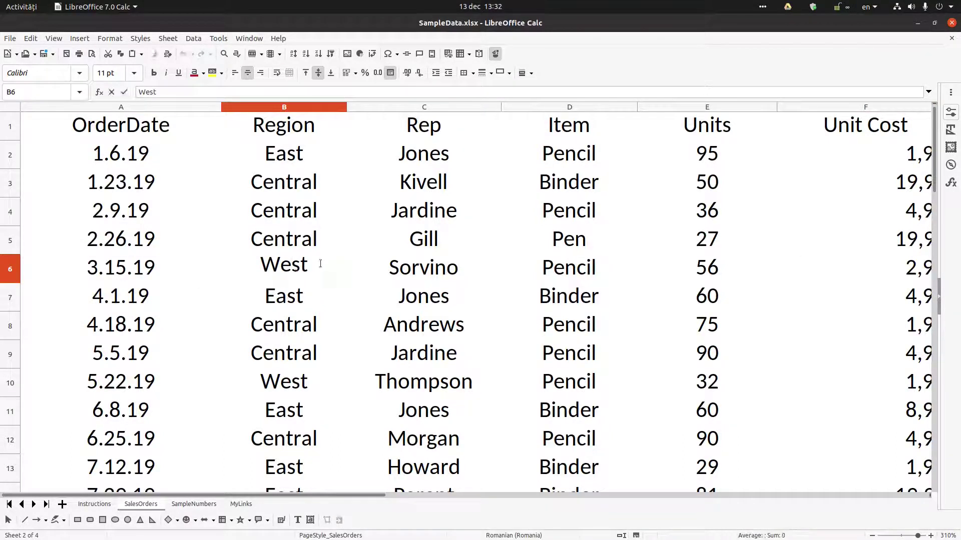
click(423, 267)
click(284, 268)
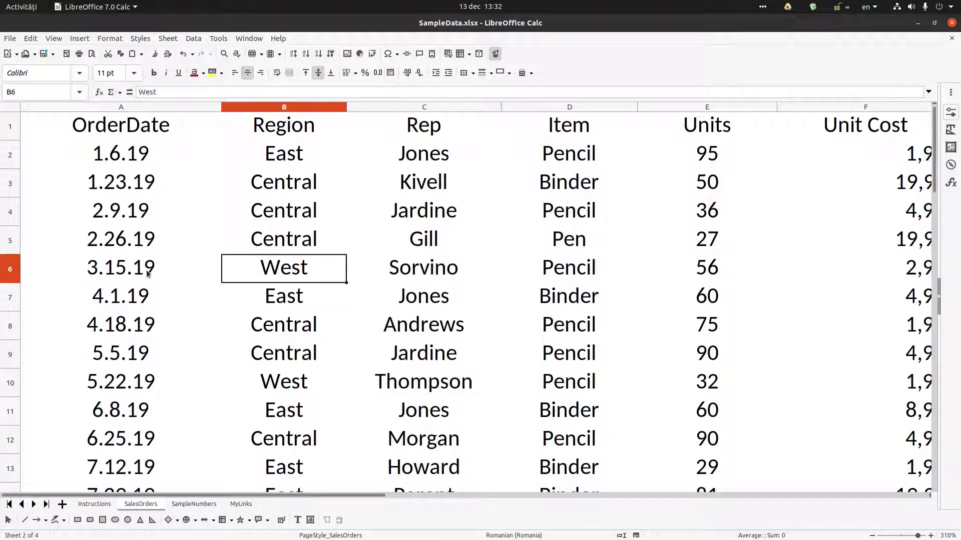
Step: Select row 6's date and region, then columns A–B, then header row 1
drag(150, 268, 277, 267)
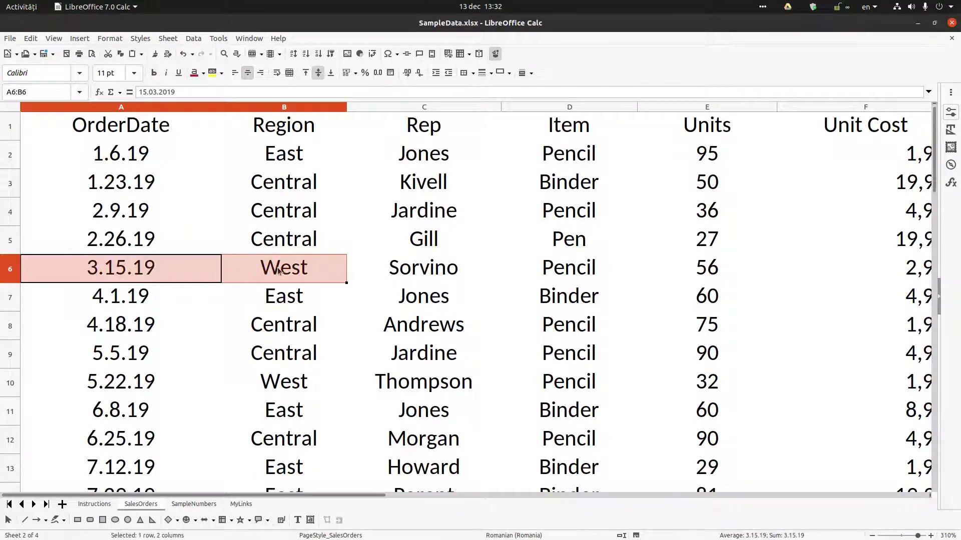
drag(132, 108, 283, 104)
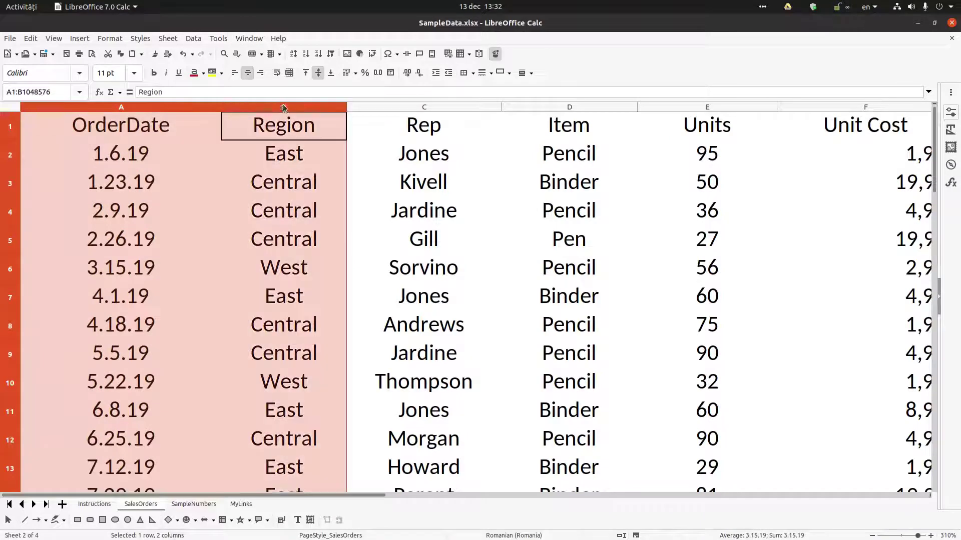
click(281, 131)
click(163, 135)
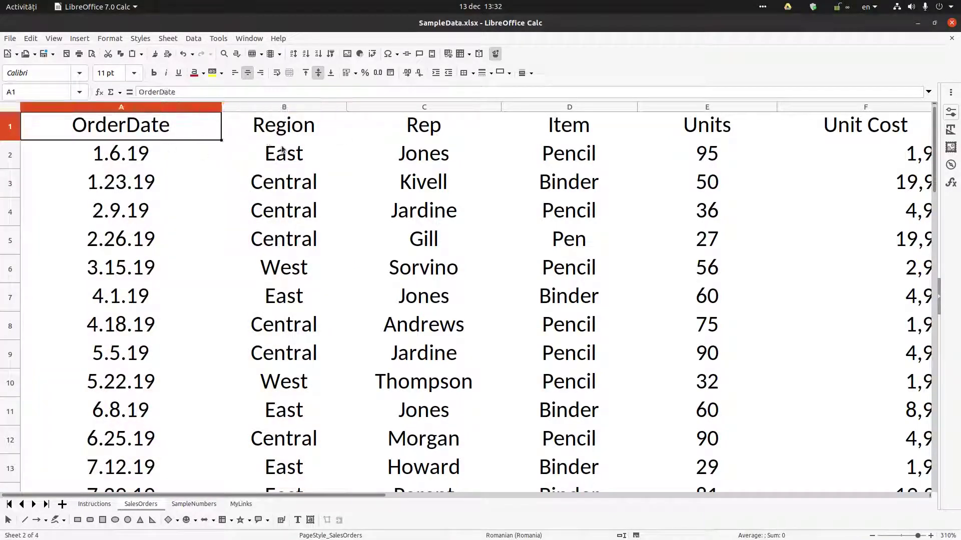
click(11, 132)
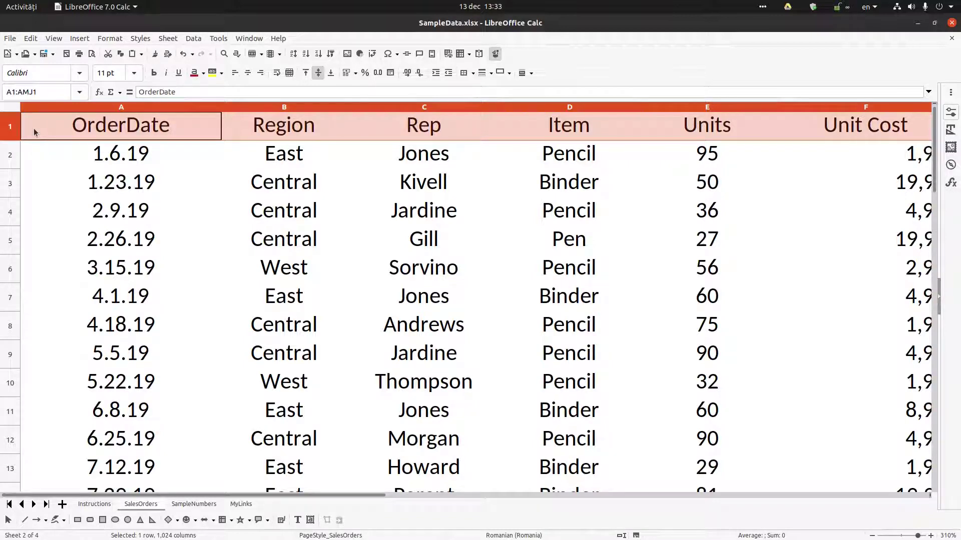
scroll(316, 217, down, 5)
scroll(345, 227, up, 2)
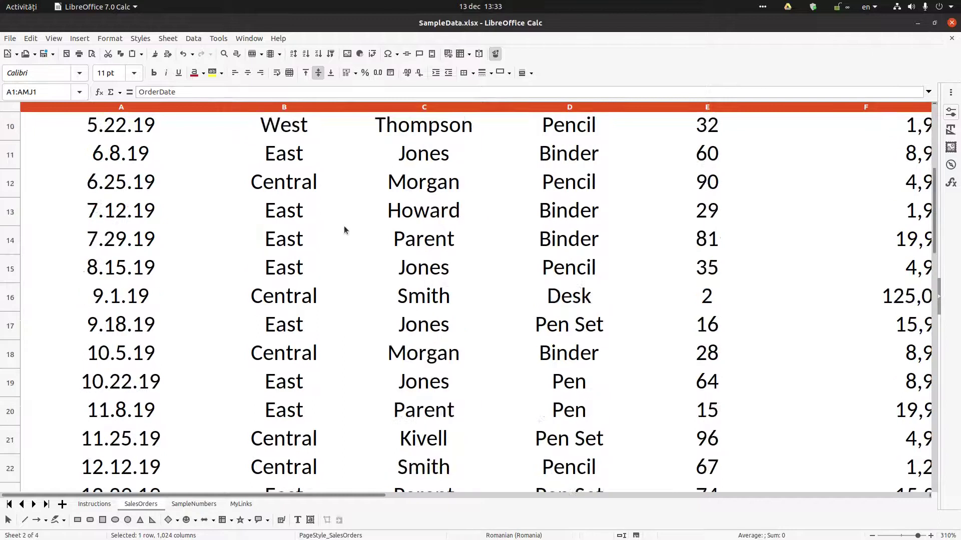
scroll(344, 226, up, 3)
scroll(343, 224, down, 3)
scroll(340, 197, up, 3)
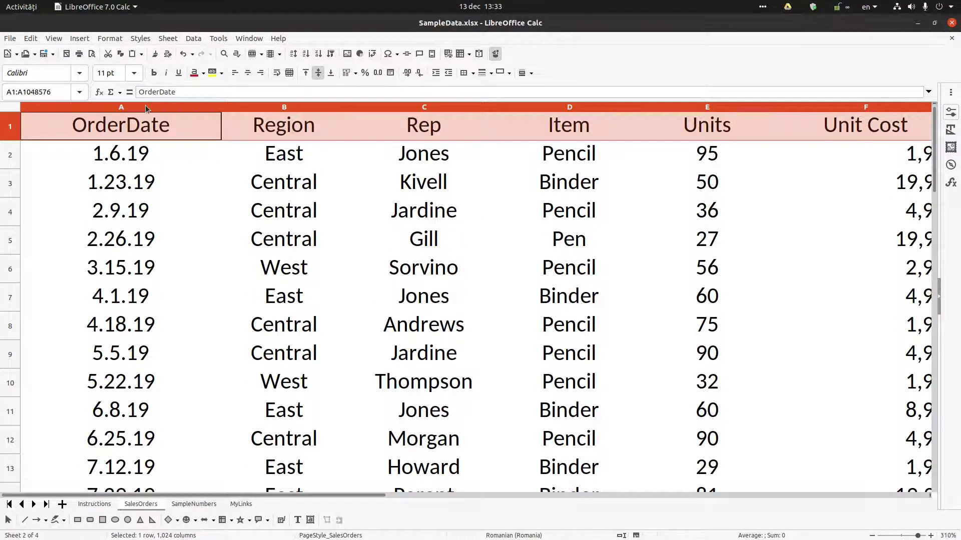
Step: Select columns A and B, then the range A1 through B2
click(122, 107)
shift+click(284, 107)
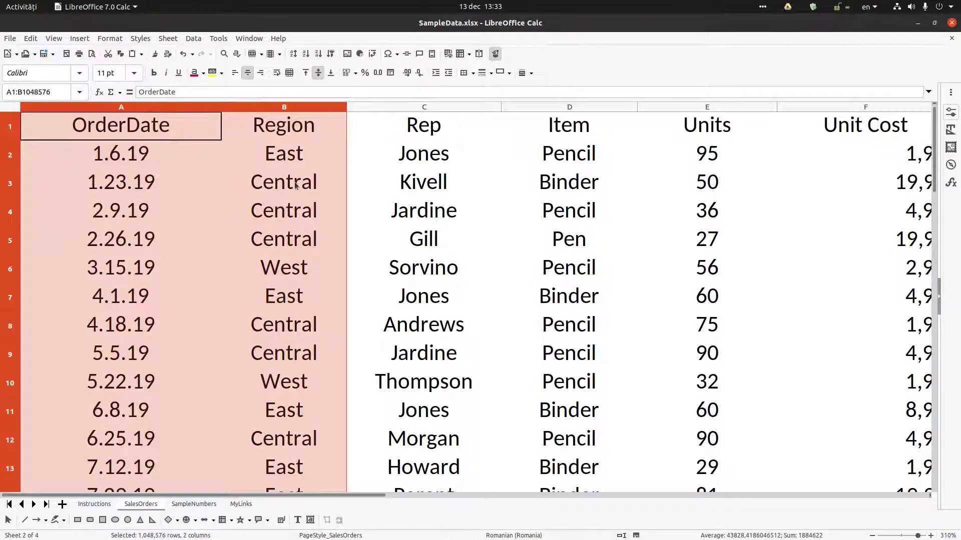
click(294, 162)
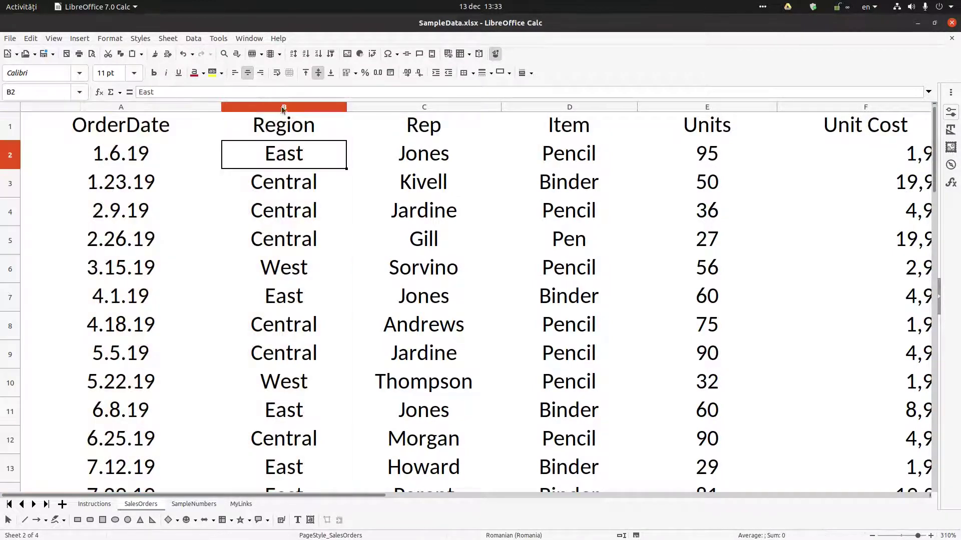
drag(174, 127, 489, 125)
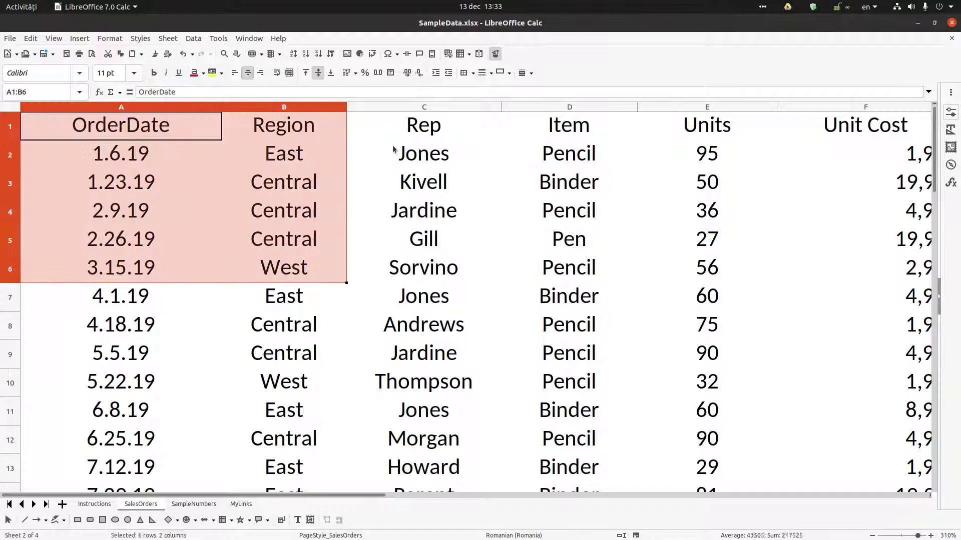
drag(550, 125, 706, 124)
shift+click(307, 156)
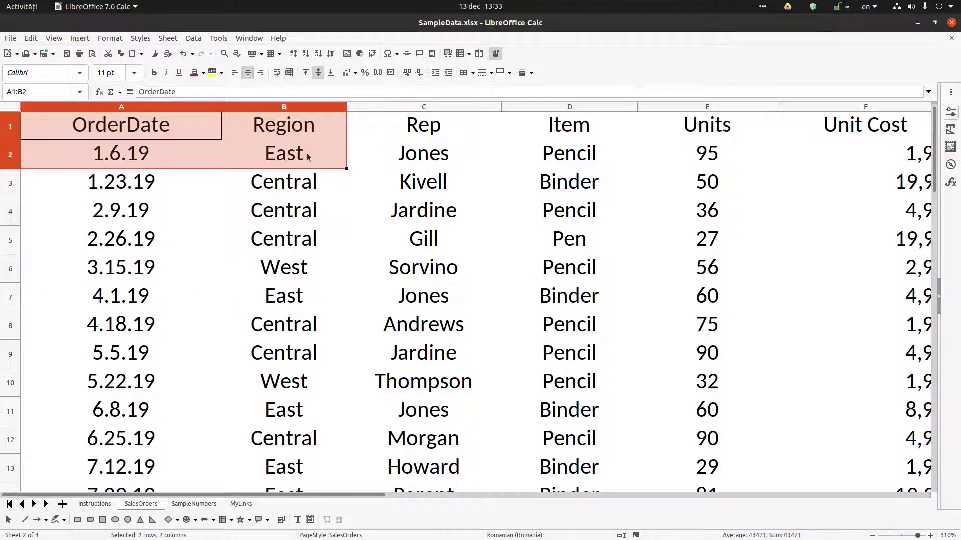
Step: Try selecting C1, D1, A3, the block A1:B8 and headers A1 through D1
click(424, 124)
click(569, 125)
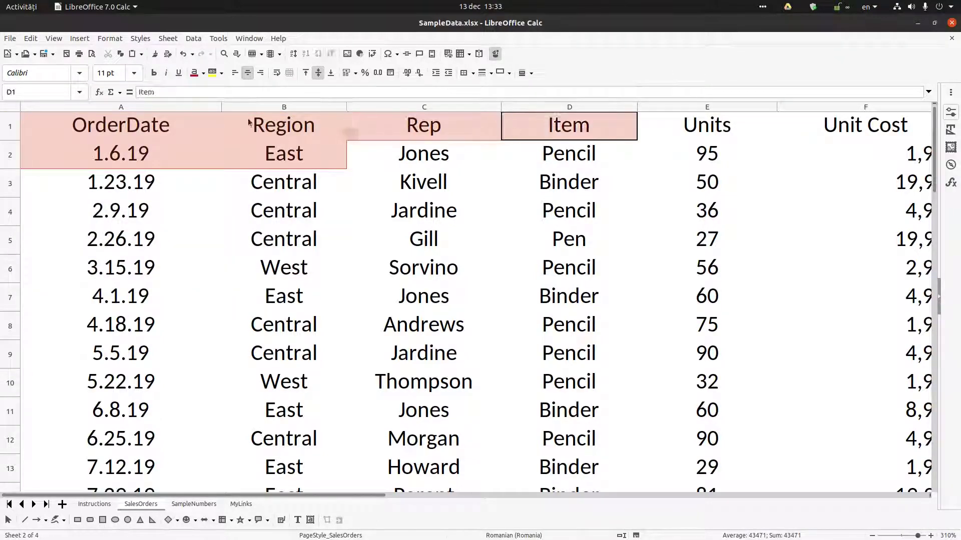
click(120, 182)
drag(120, 124, 284, 325)
drag(120, 124, 424, 125)
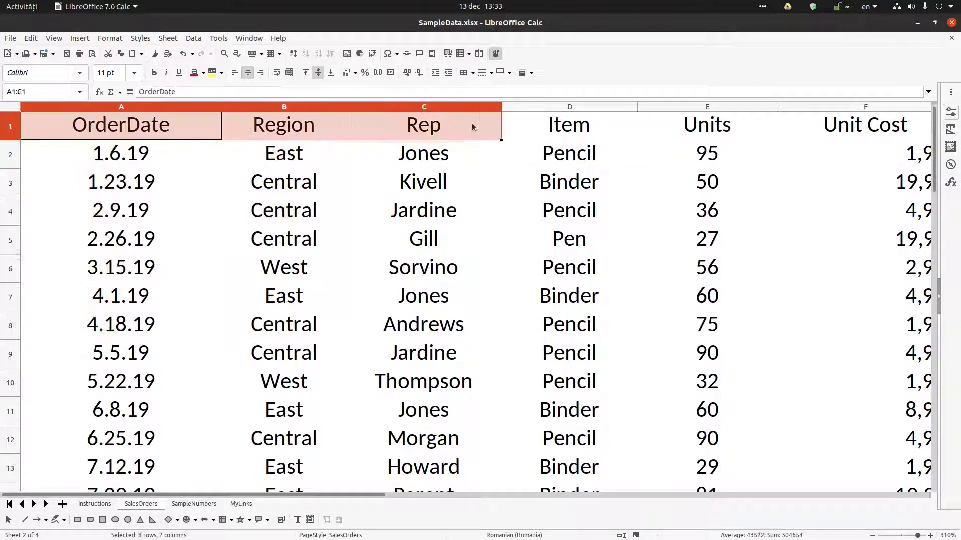
key(shift+Right)
Step: Select Region cells B2–B5 together with OrderDate cells A2–A5
click(284, 153)
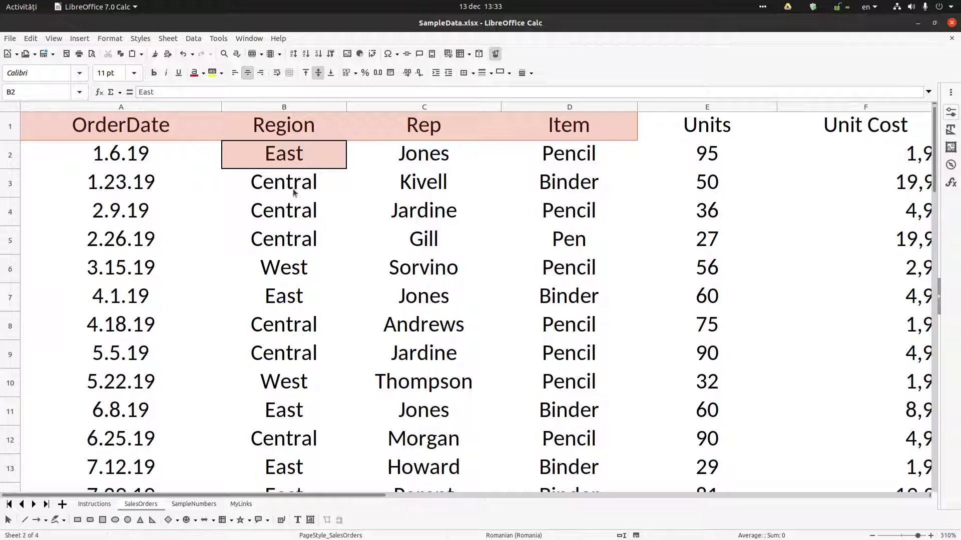
drag(284, 153, 284, 181)
ctrl+click(120, 153)
drag(121, 153, 121, 238)
ctrl+click(284, 210)
drag(283, 210, 284, 239)
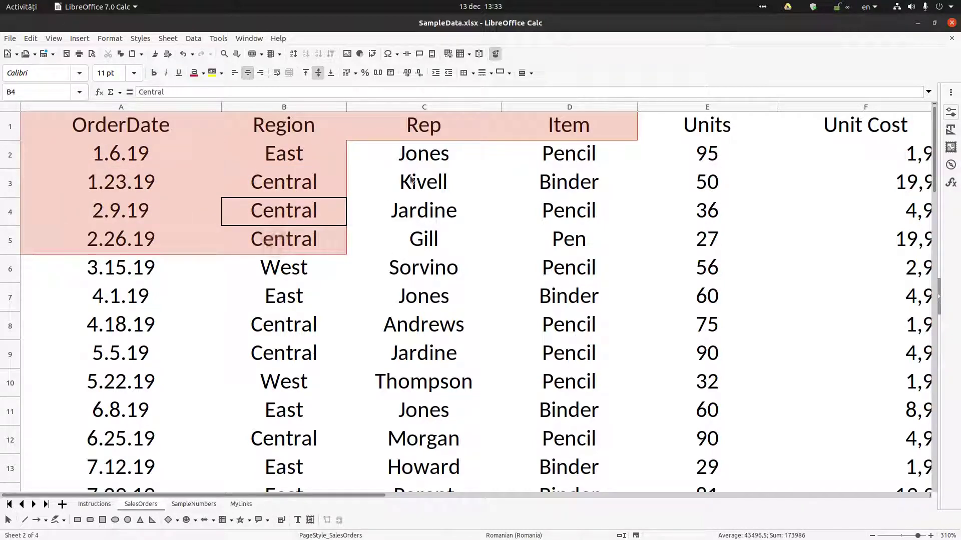
Step: Freeze row 1 and columns A–B using cell C2 as the split point
click(431, 161)
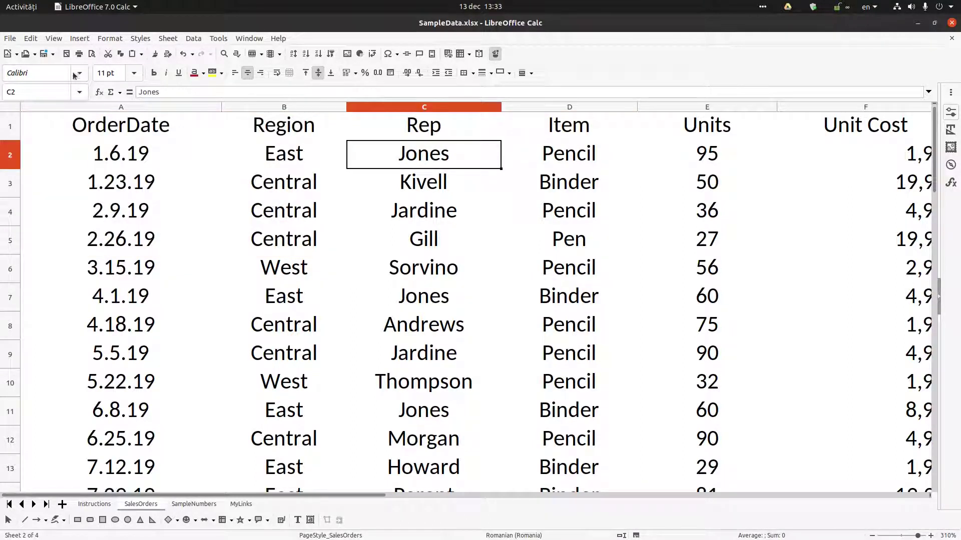
click(54, 38)
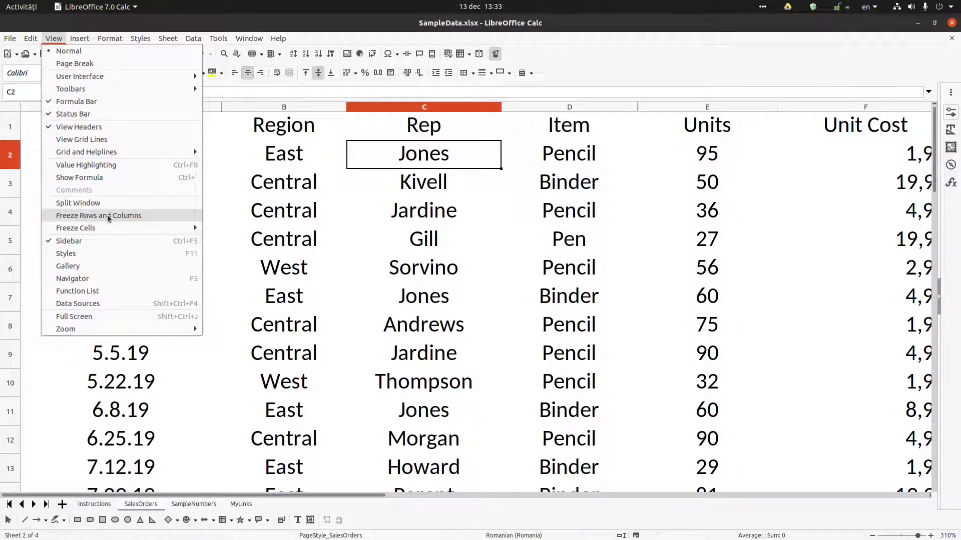
click(107, 214)
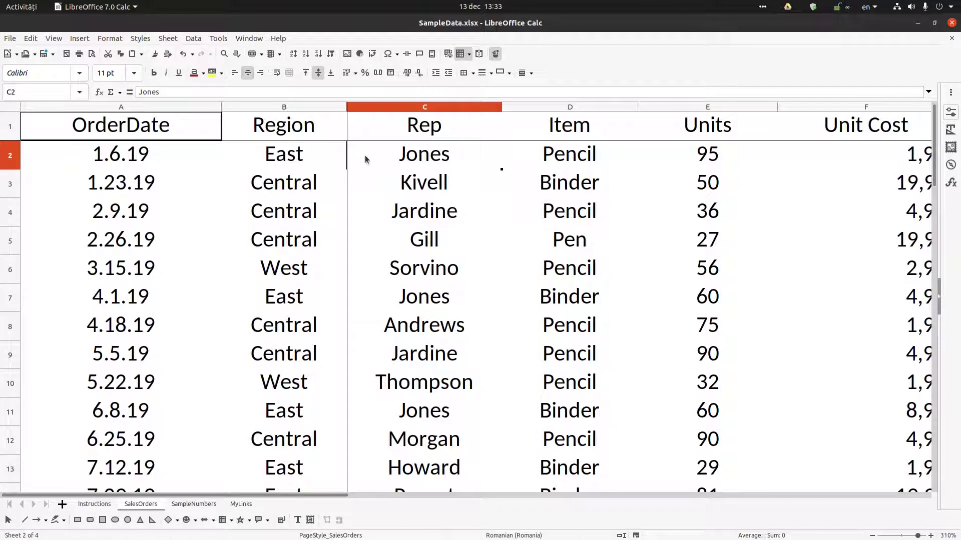
scroll(453, 181, down, 4)
scroll(452, 182, down, 1)
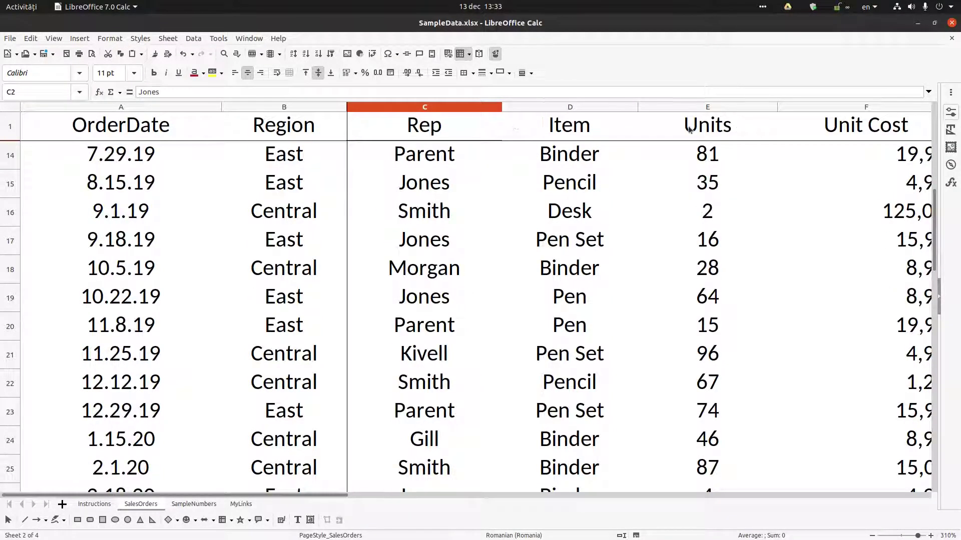
scroll(365, 193, up, 5)
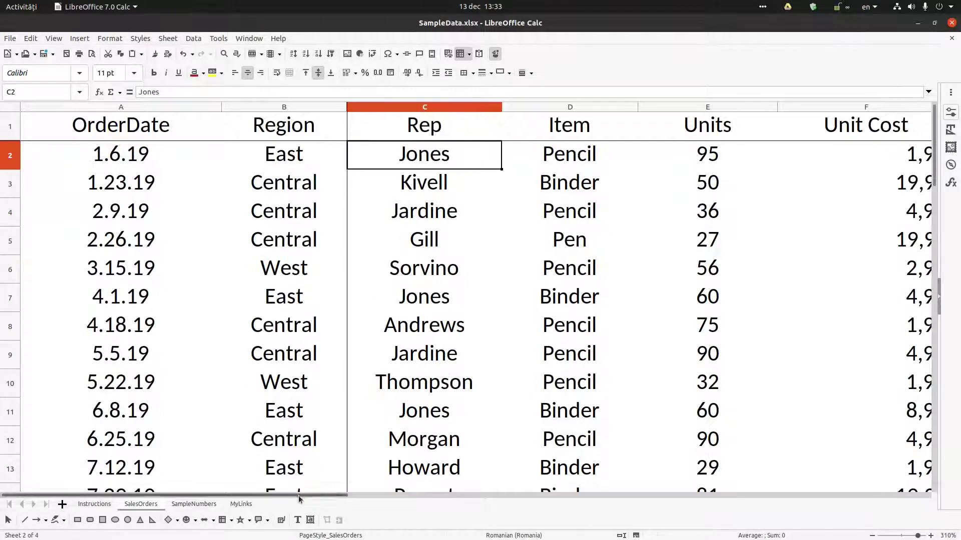
mouse_move(299, 498)
mouse_down()
mouse_move(790, 487)
mouse_move(629, 501)
mouse_move(669, 502)
mouse_up()
click(508, 303)
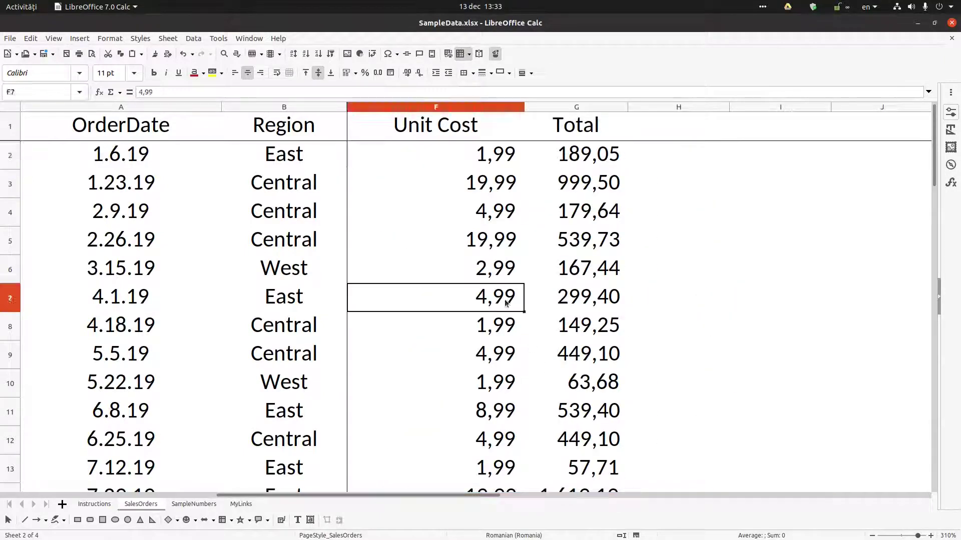
click(290, 307)
click(120, 303)
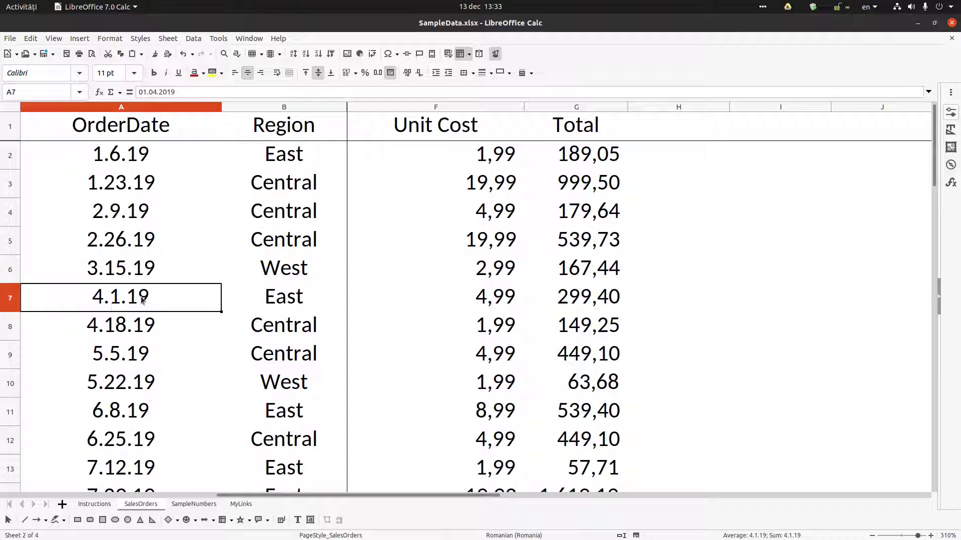
scroll(484, 325, down, 2)
scroll(496, 322, down, 3)
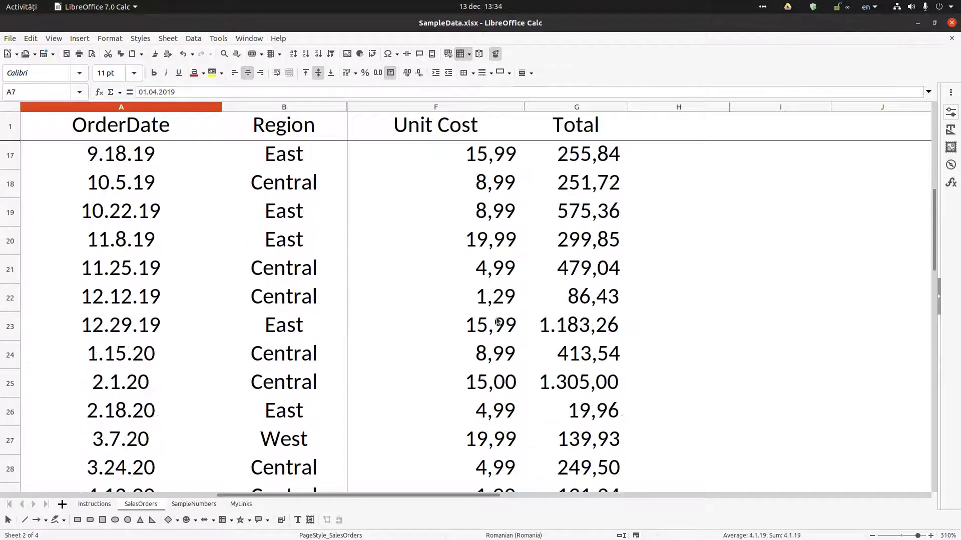
scroll(496, 321, down, 3)
scroll(497, 321, down, 2)
click(491, 296)
click(191, 298)
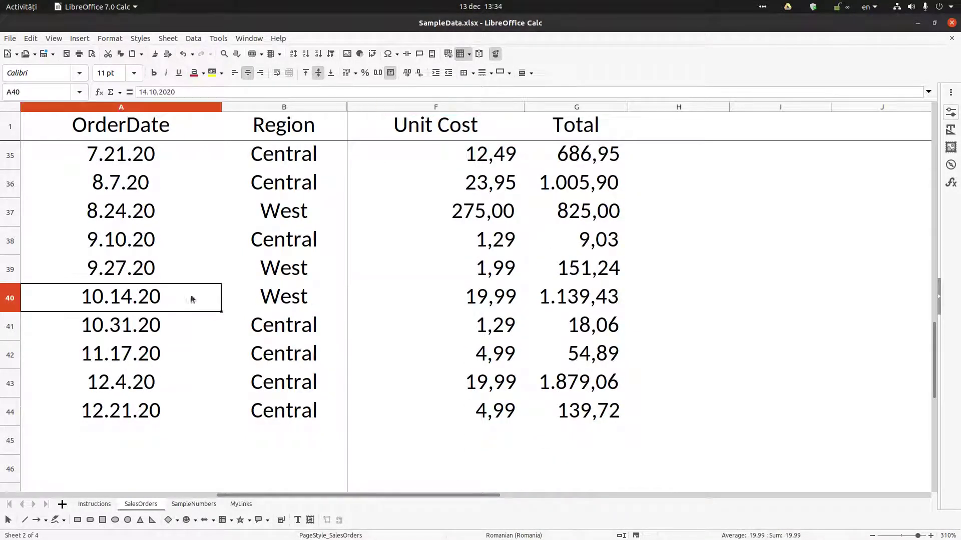
click(578, 298)
click(465, 298)
click(284, 298)
click(187, 298)
click(285, 298)
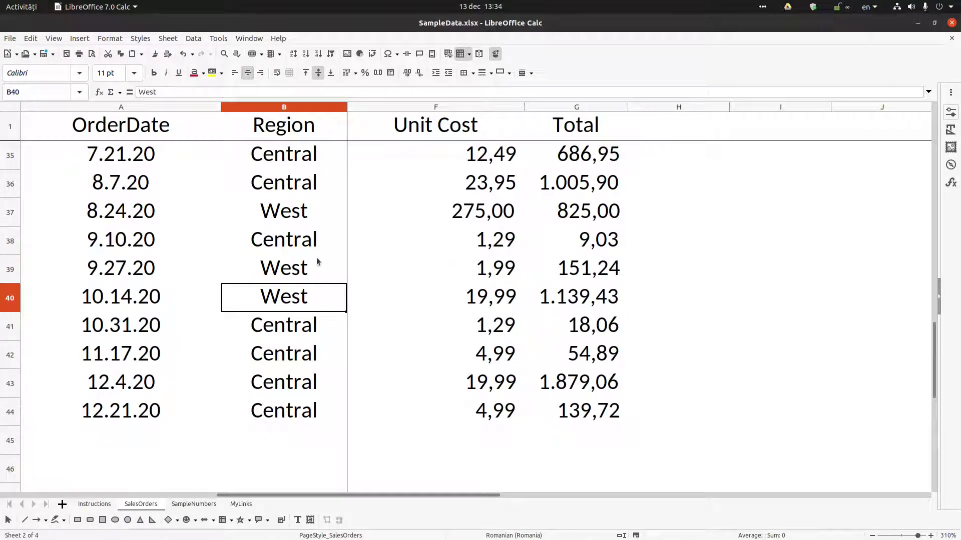
click(454, 304)
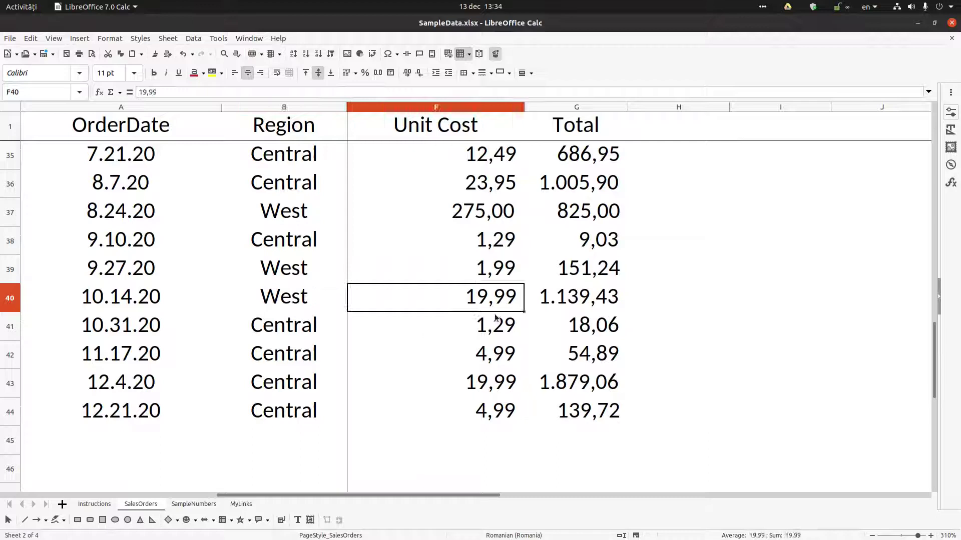
key(Left)
key(Left)
key(Left)
key(Left)
key(Left)
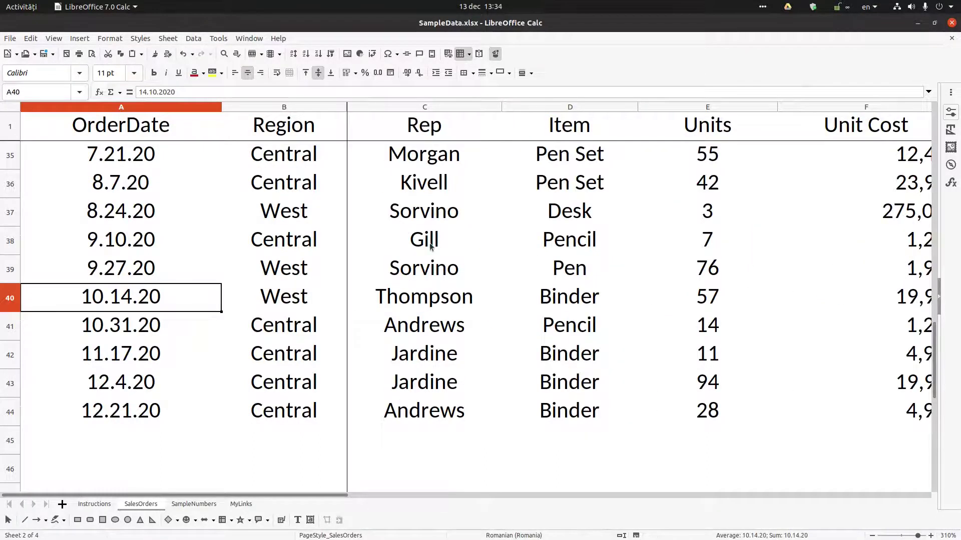
scroll(432, 248, up, 6)
scroll(432, 247, up, 4)
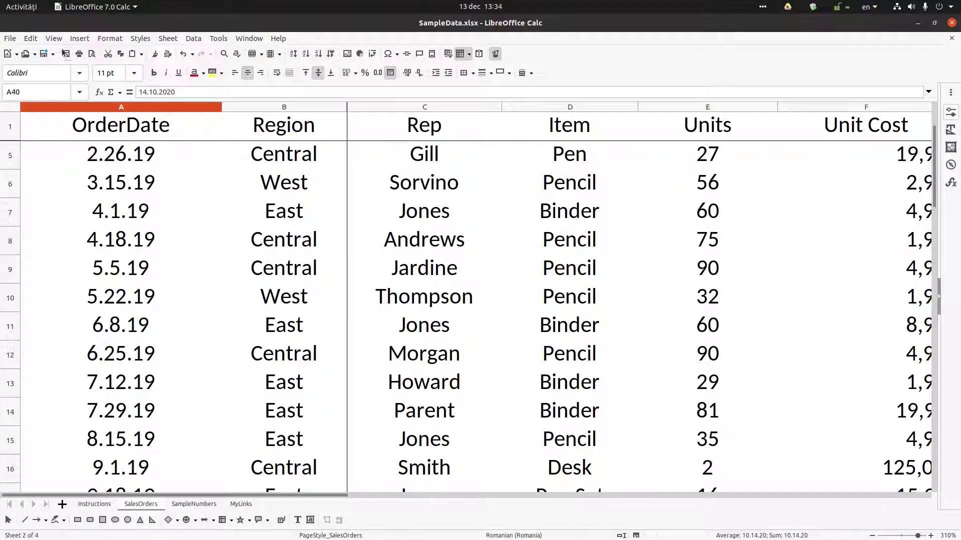
Step: Unfreeze the sheet from the View menu, then select column A and row 1
click(53, 38)
click(98, 216)
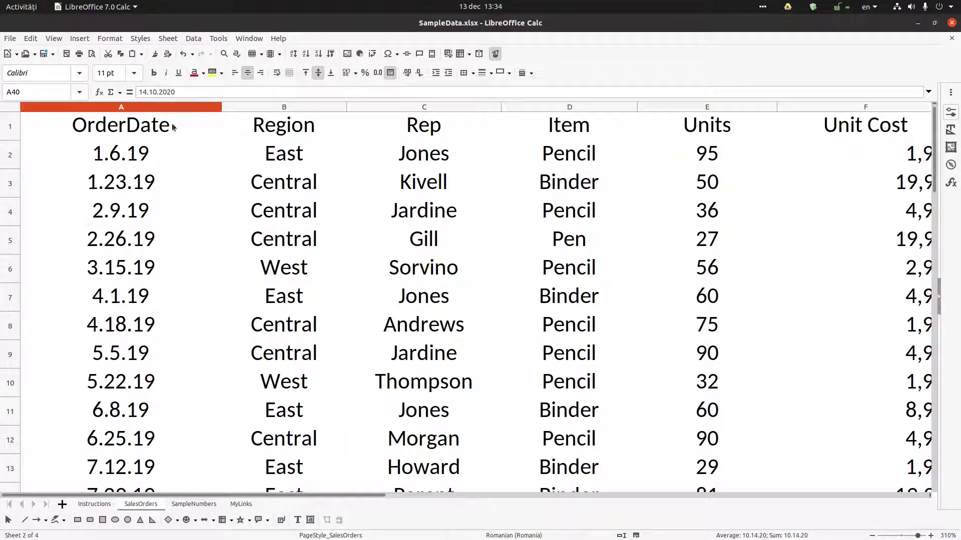
click(157, 106)
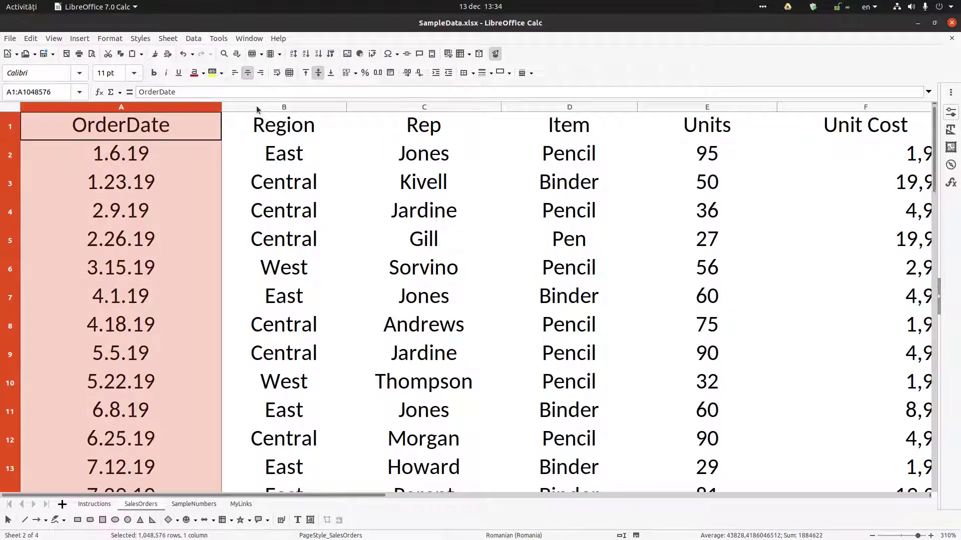
click(11, 127)
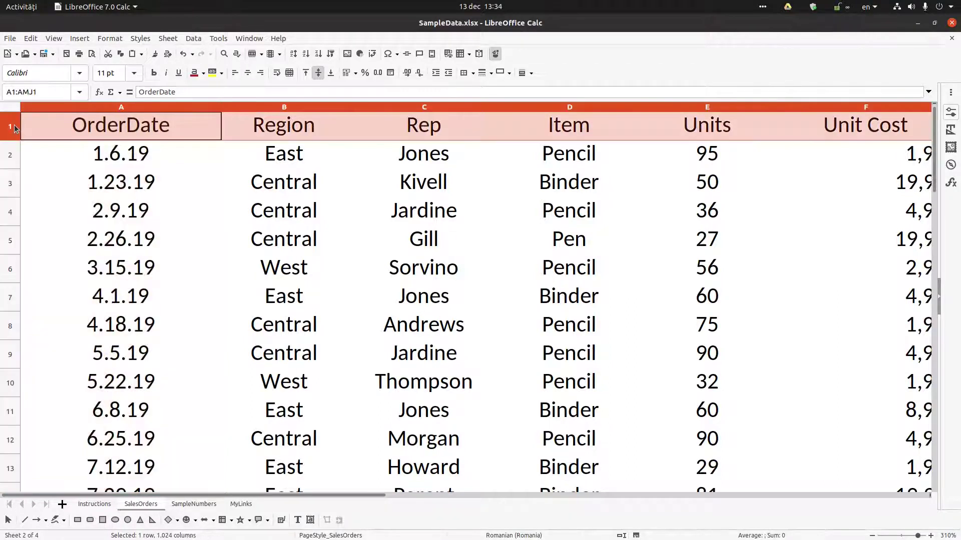
Step: Select Region cell B2 and freeze rows and columns there via Alt+V
click(272, 159)
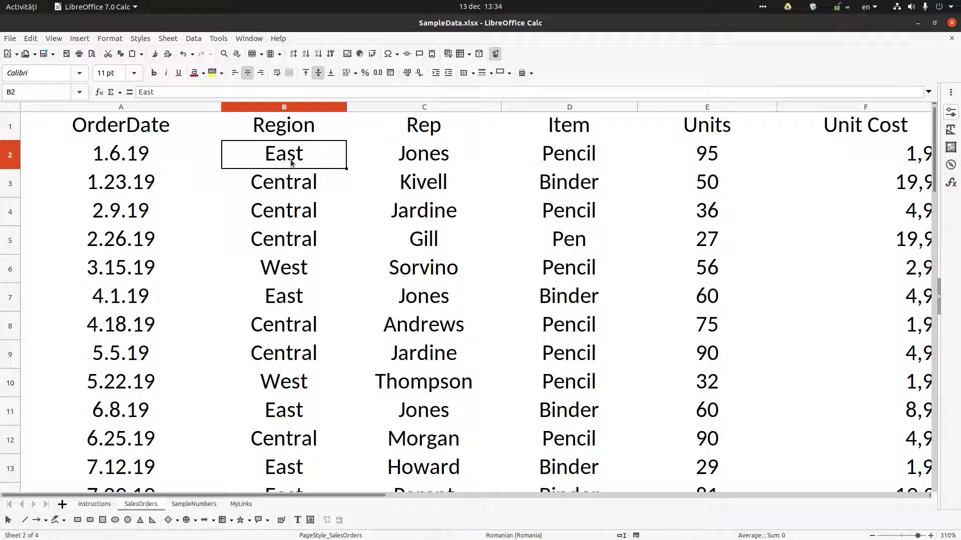
key(alt+v)
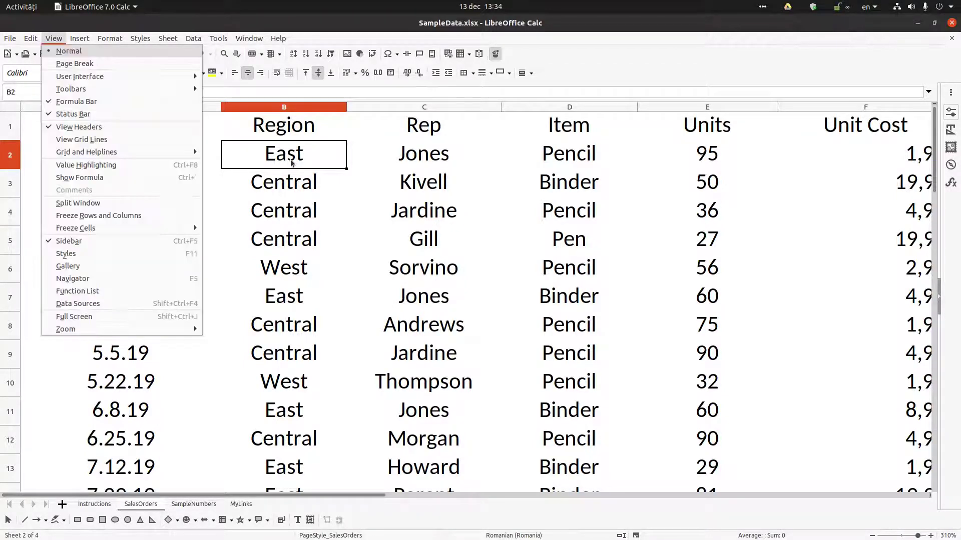
key(Return)
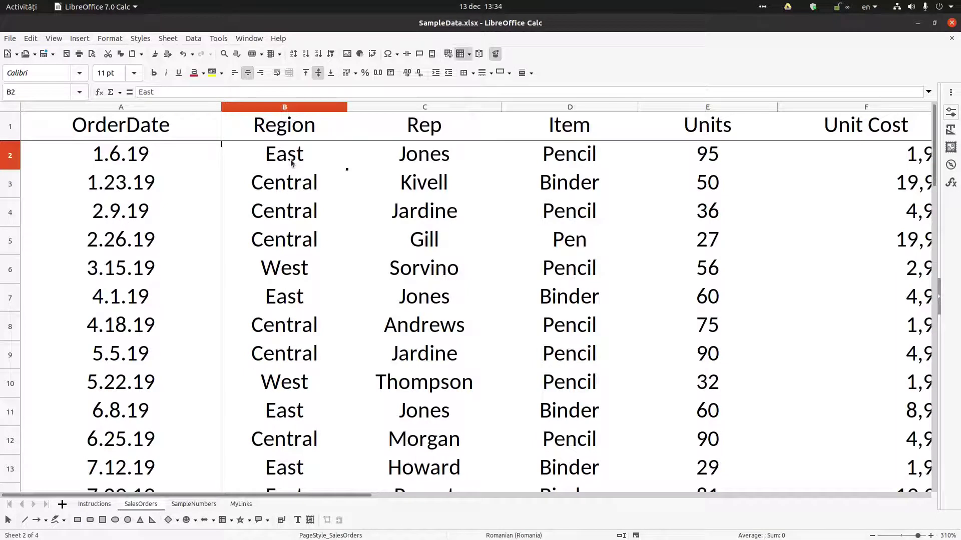
text(Alt)
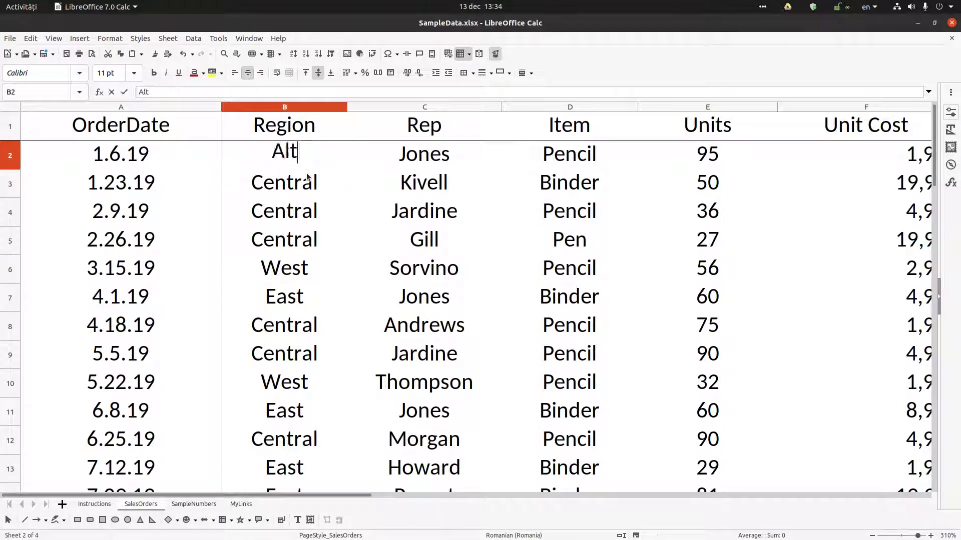
text( + V )
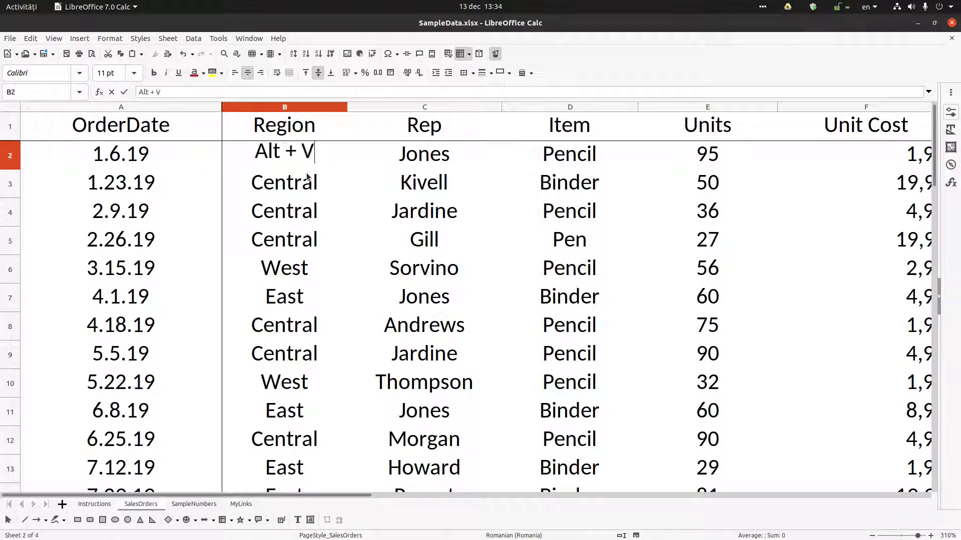
text( R)
Step: Enter the 'Alt + V R' note in B2 and give it a light pink fill
key(Return)
key(Up)
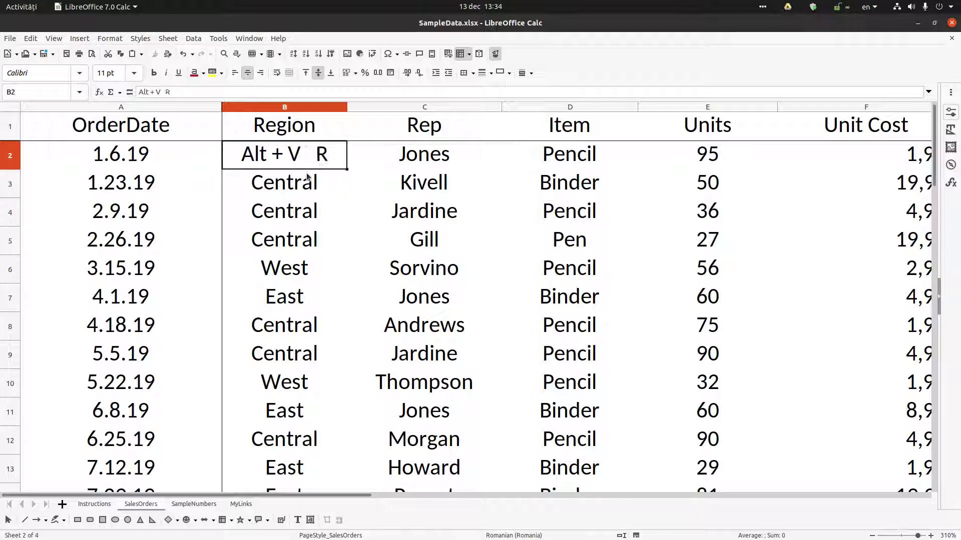
click(213, 72)
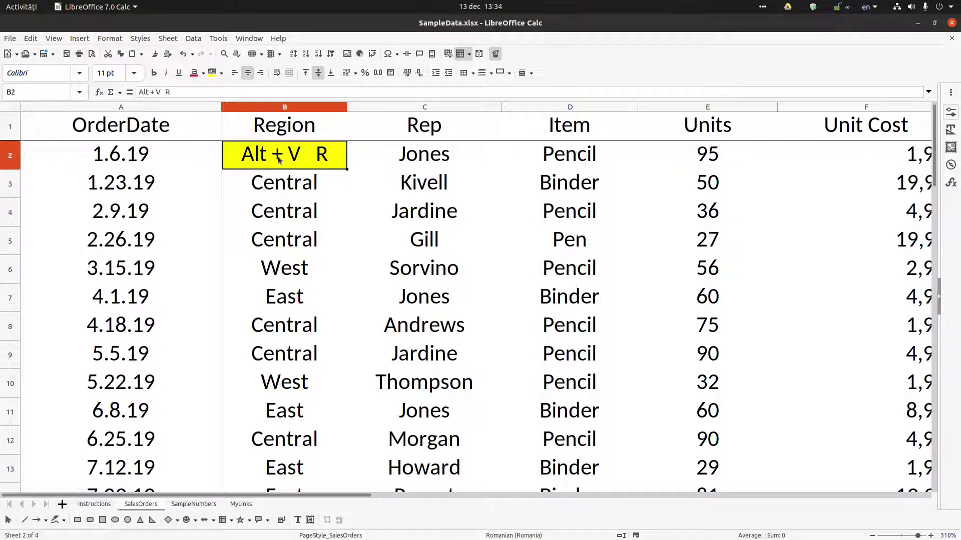
click(221, 73)
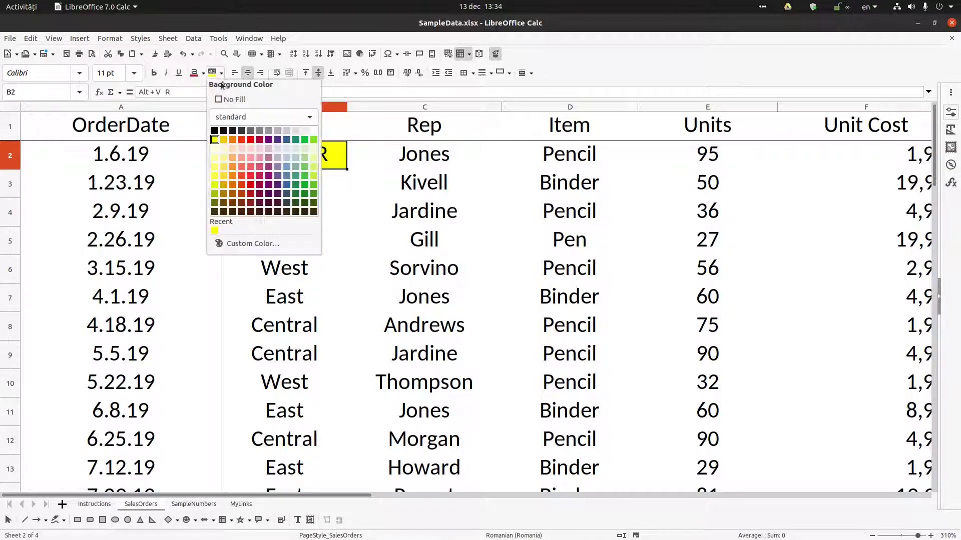
click(269, 146)
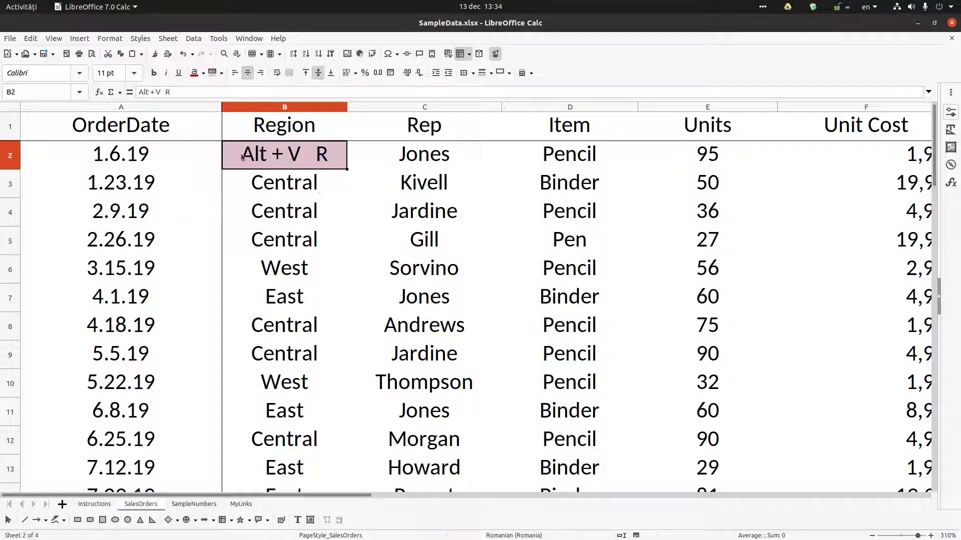
click(310, 182)
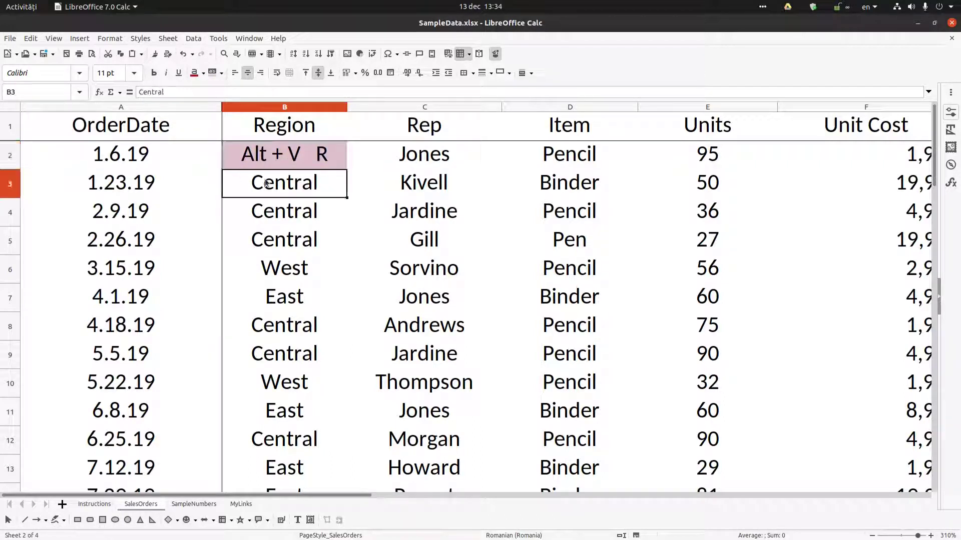
click(297, 155)
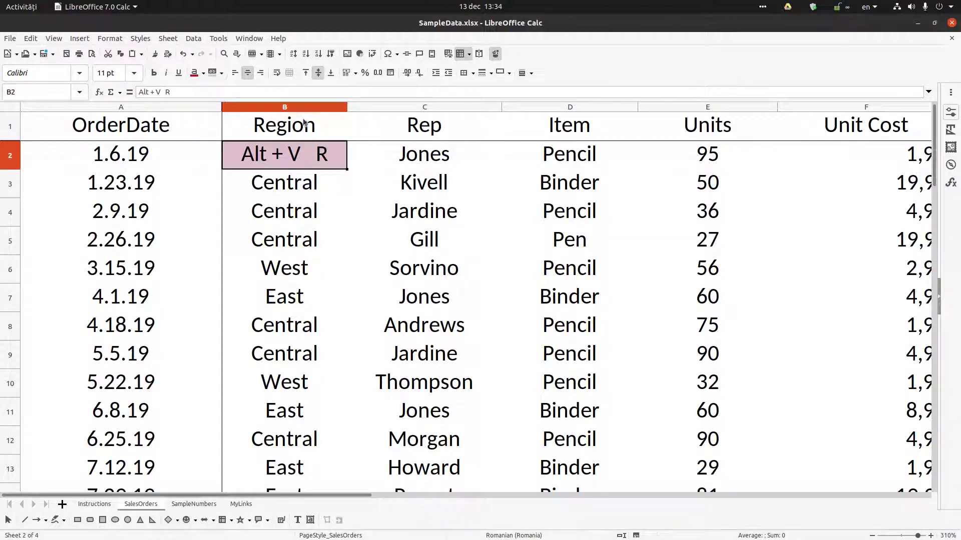
double_click(242, 161)
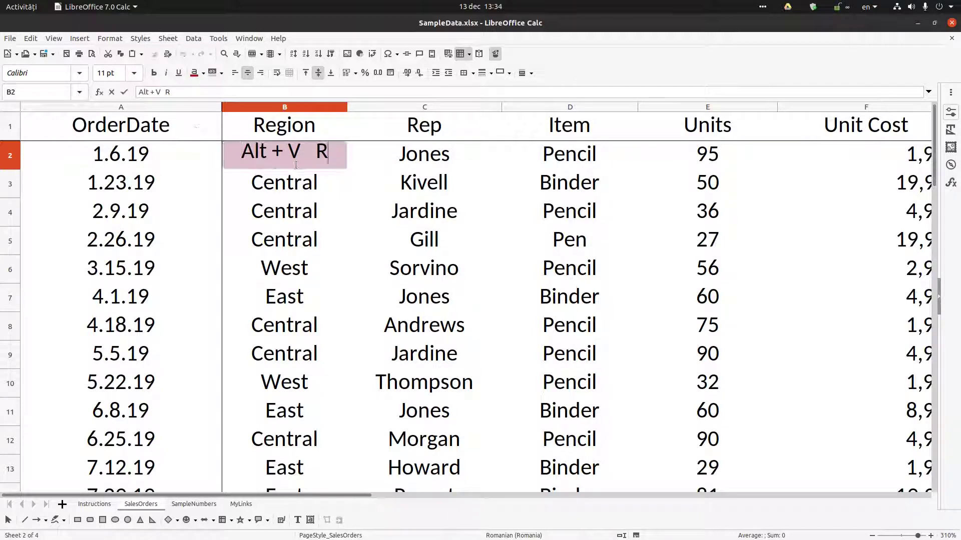
scroll(309, 170, down, 3)
scroll(309, 170, up, 3)
click(424, 154)
click(284, 154)
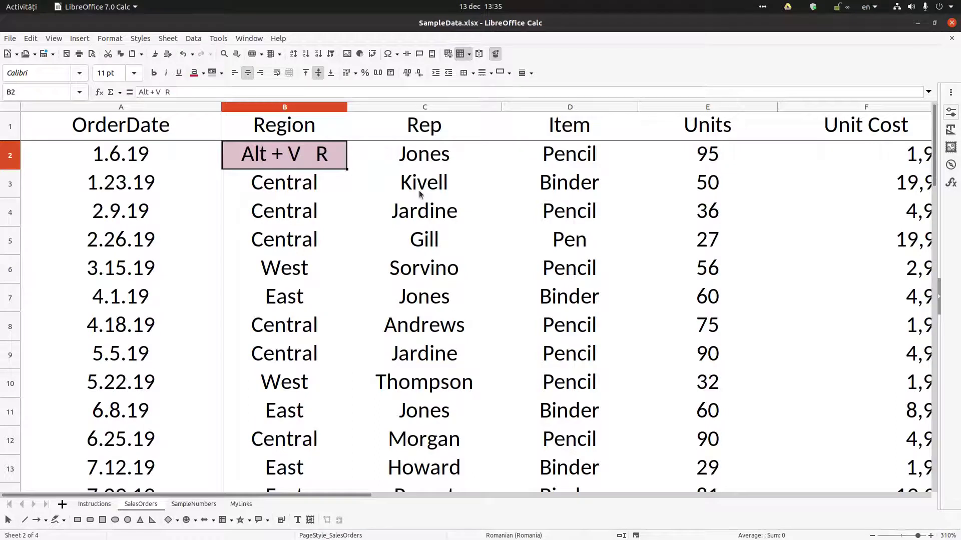
key(alt+v)
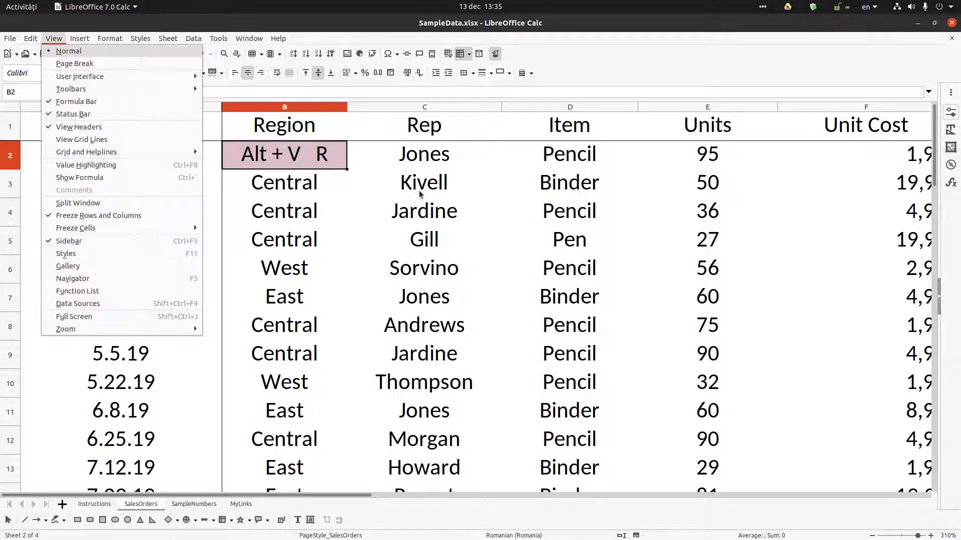
key(r)
scroll(382, 209, down, 10)
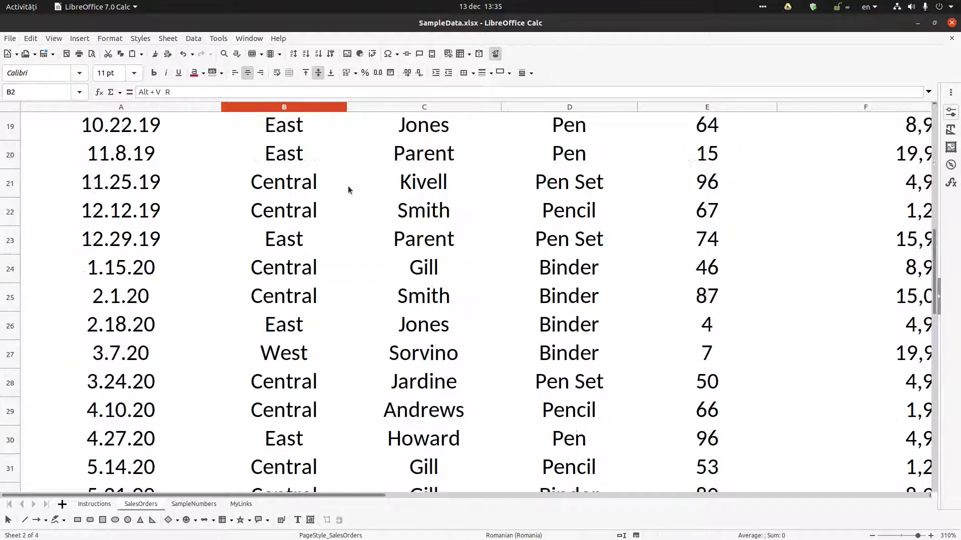
scroll(339, 189, up, 10)
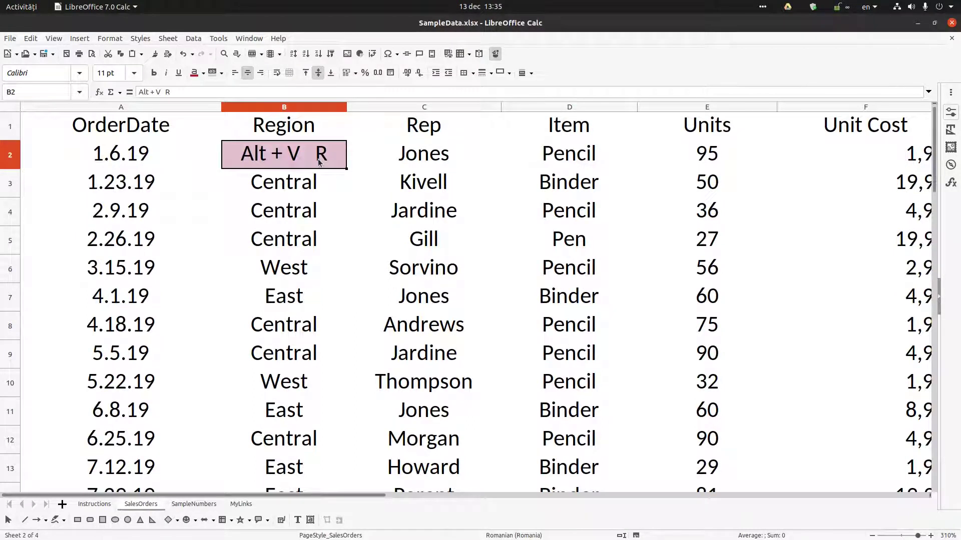
key(alt+v)
key(r)
scroll(342, 178, down, 6)
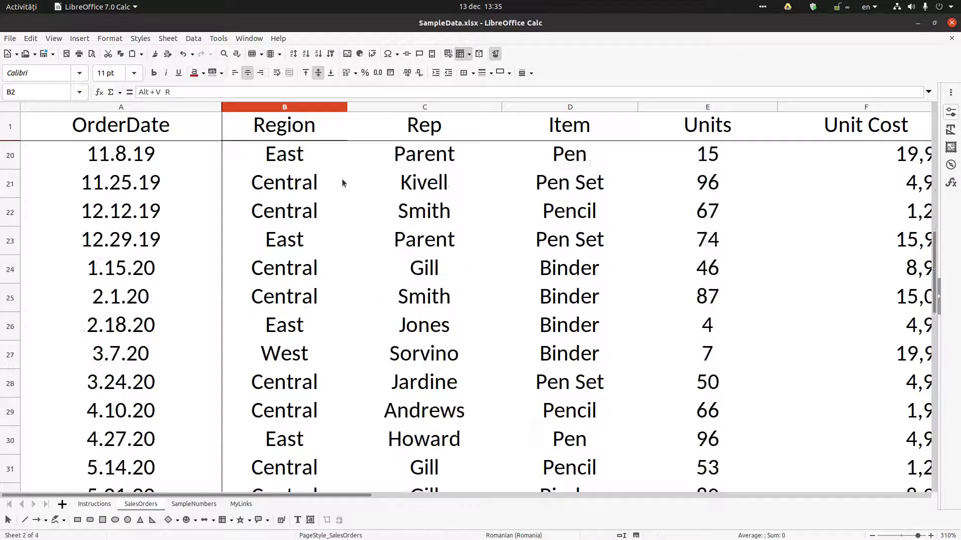
mouse_move(209, 495)
mouse_down()
mouse_move(587, 495)
mouse_move(160, 495)
mouse_up()
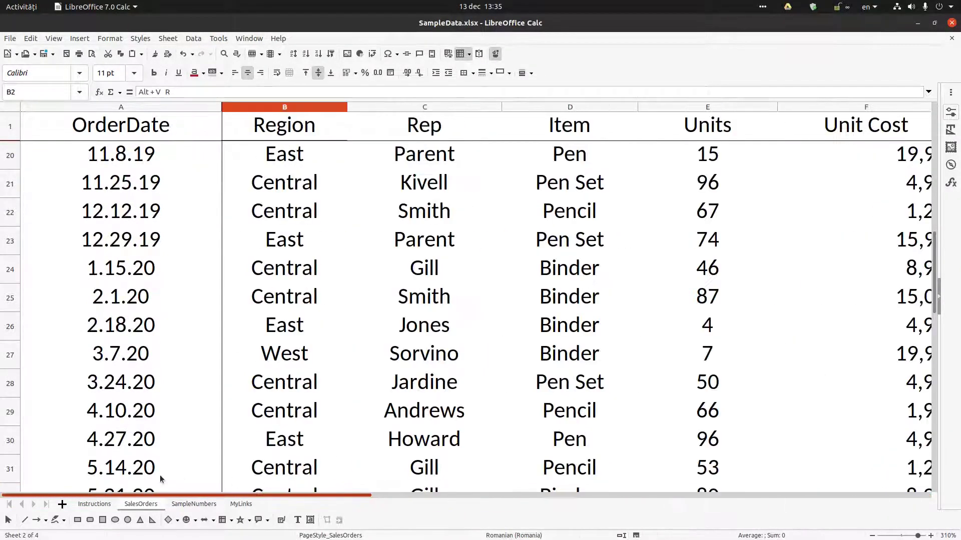
scroll(348, 237, up, 6)
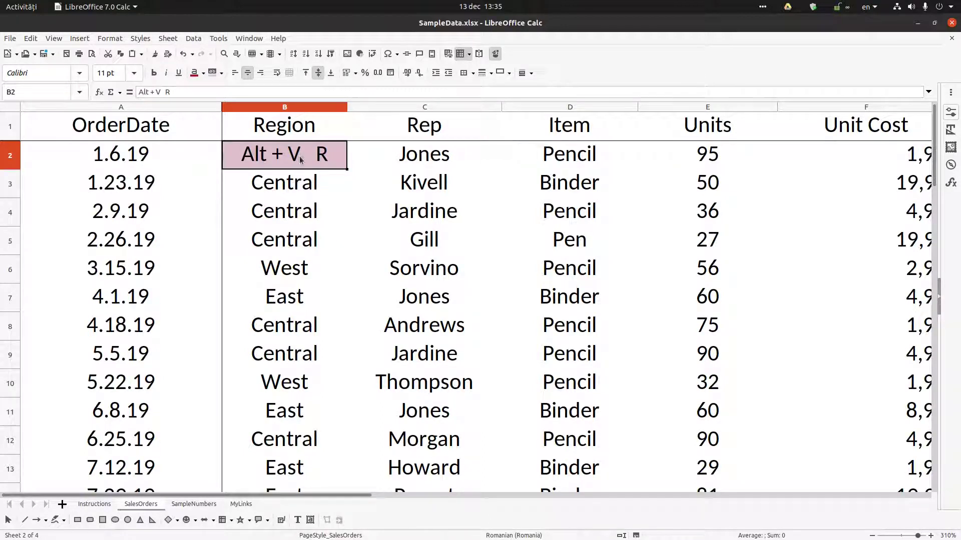
Step: Open About LibreOffice from the Help menu to show version 7.0.4.1
click(278, 38)
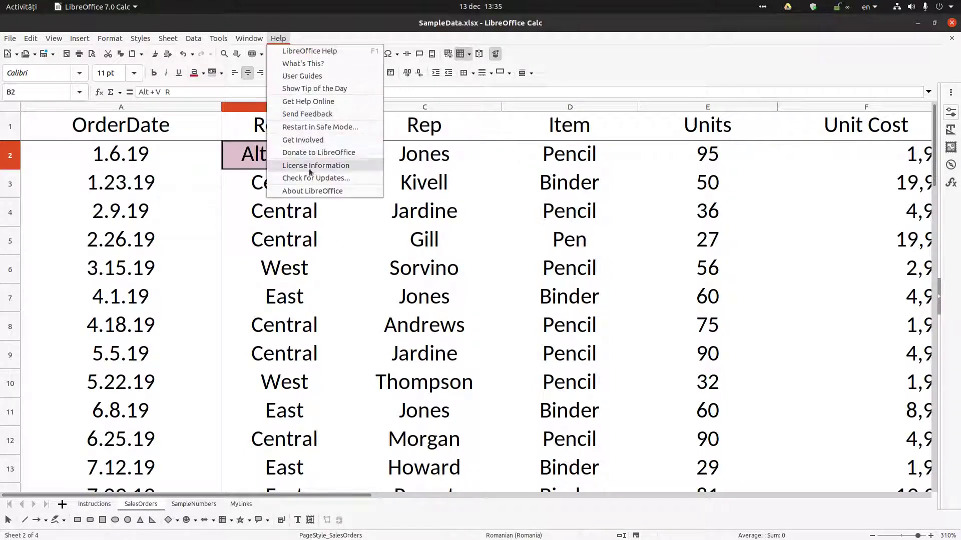
key(alt+h)
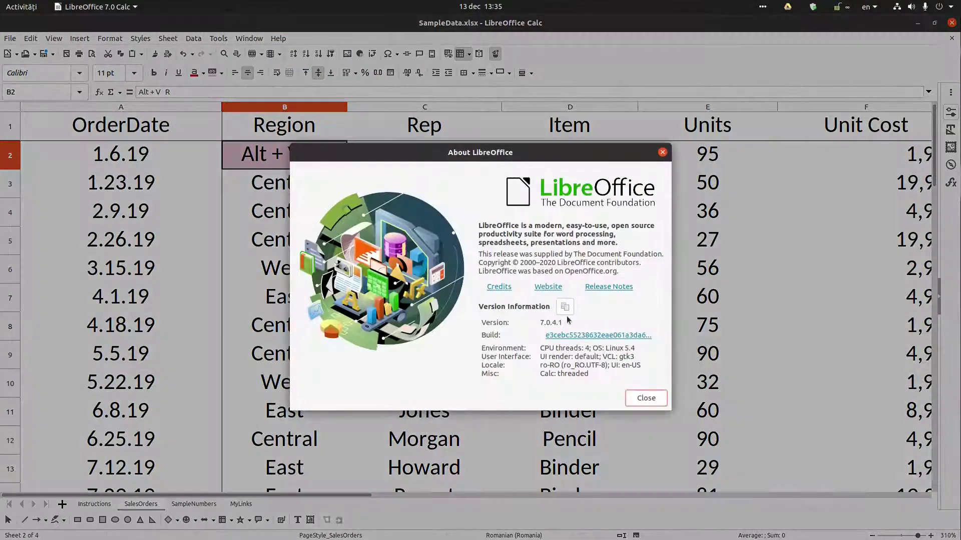